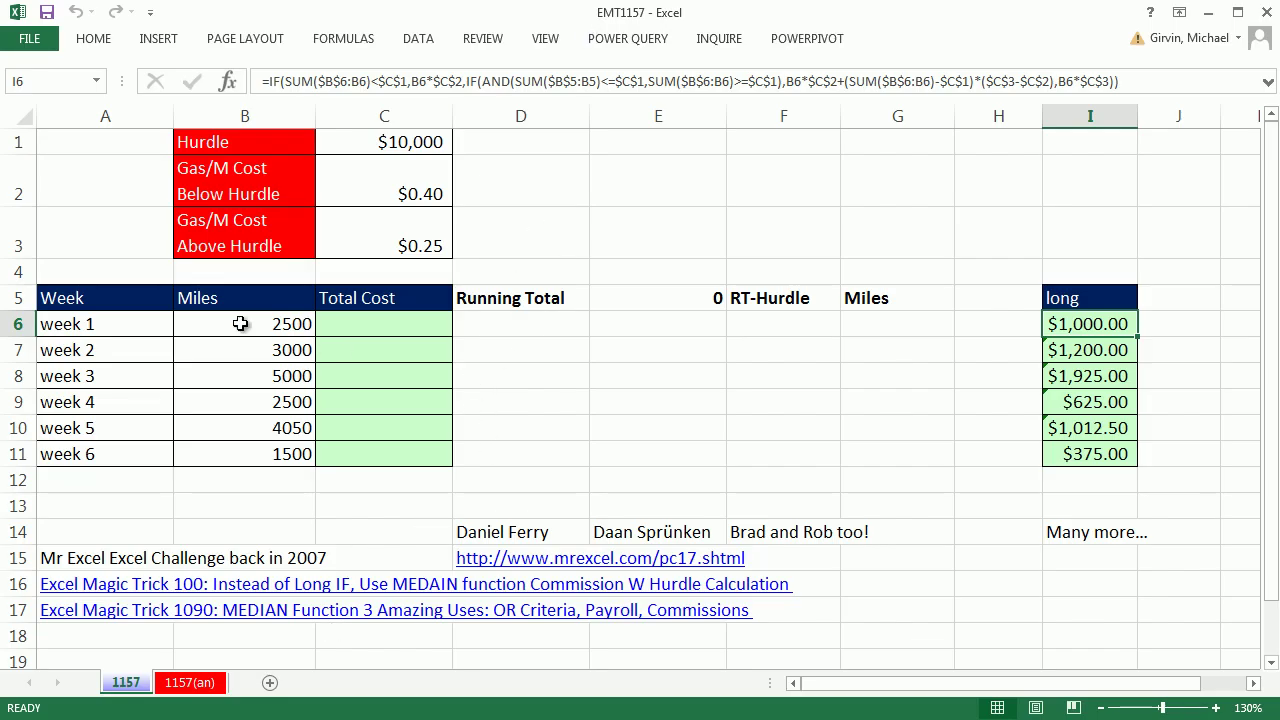
Look over the weekly miles in B6:B11 and the empty Total Cost cells
left_click_drag(234, 323, 240, 452)
left_click(380, 350)
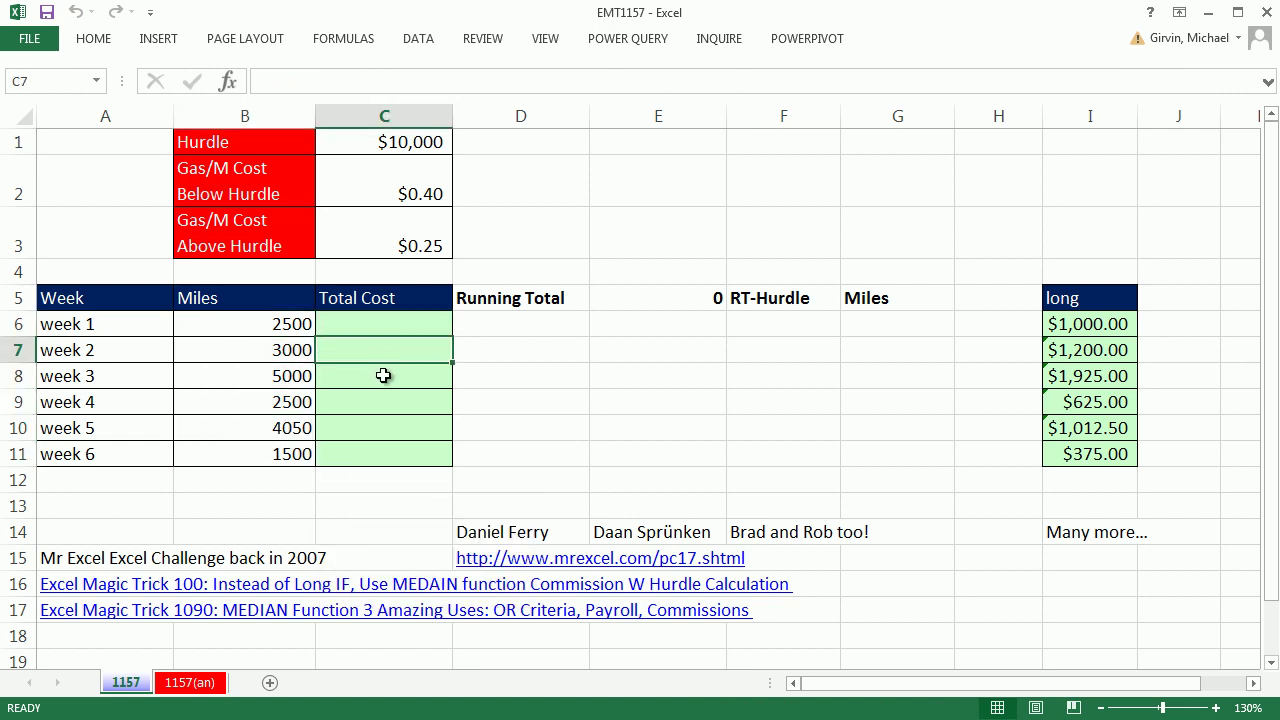
left_click(381, 376)
left_click(420, 401)
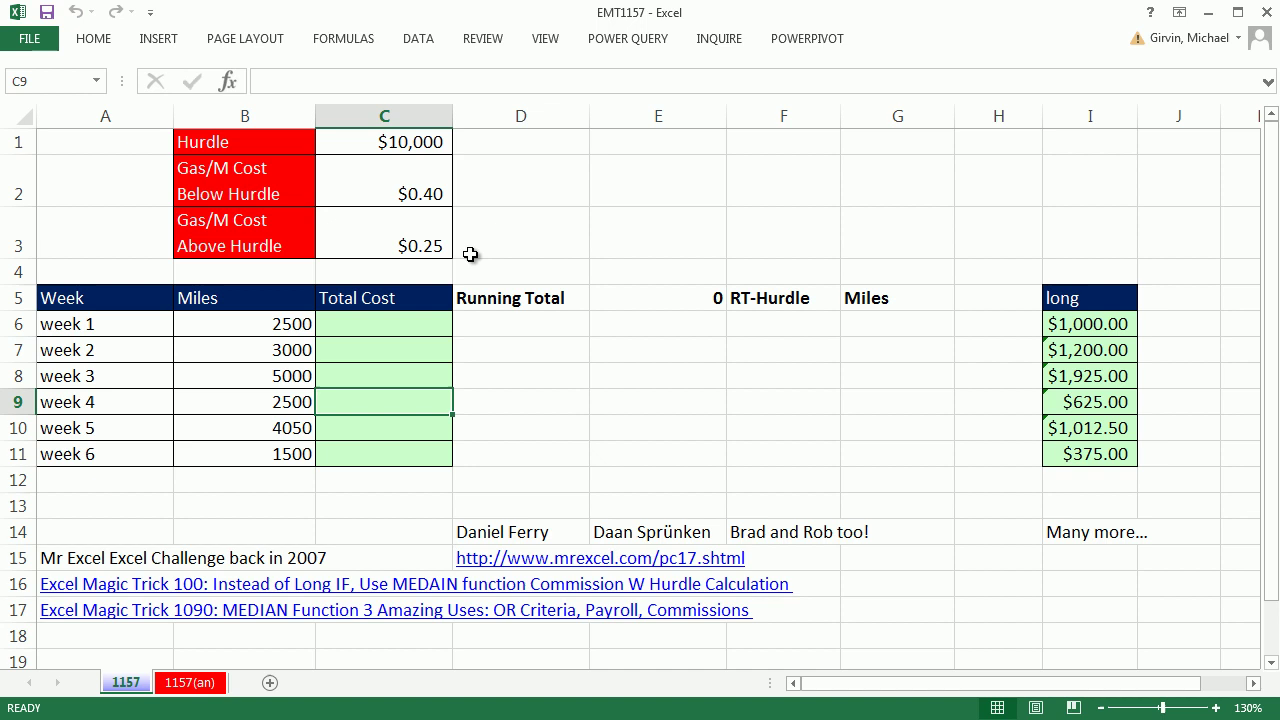
Give the Hurdle in C1 General format so it reads 10000 instead of $10,000
left_click(403, 138)
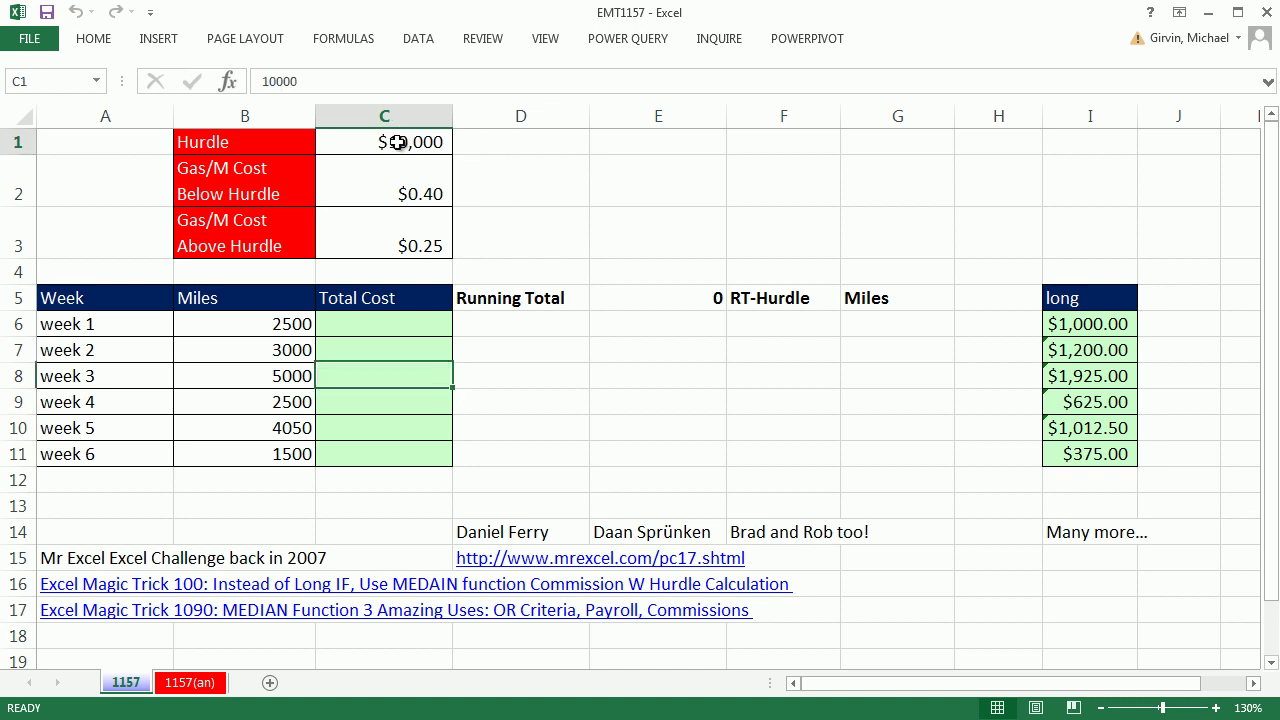
key("ctrl+shift+grave")
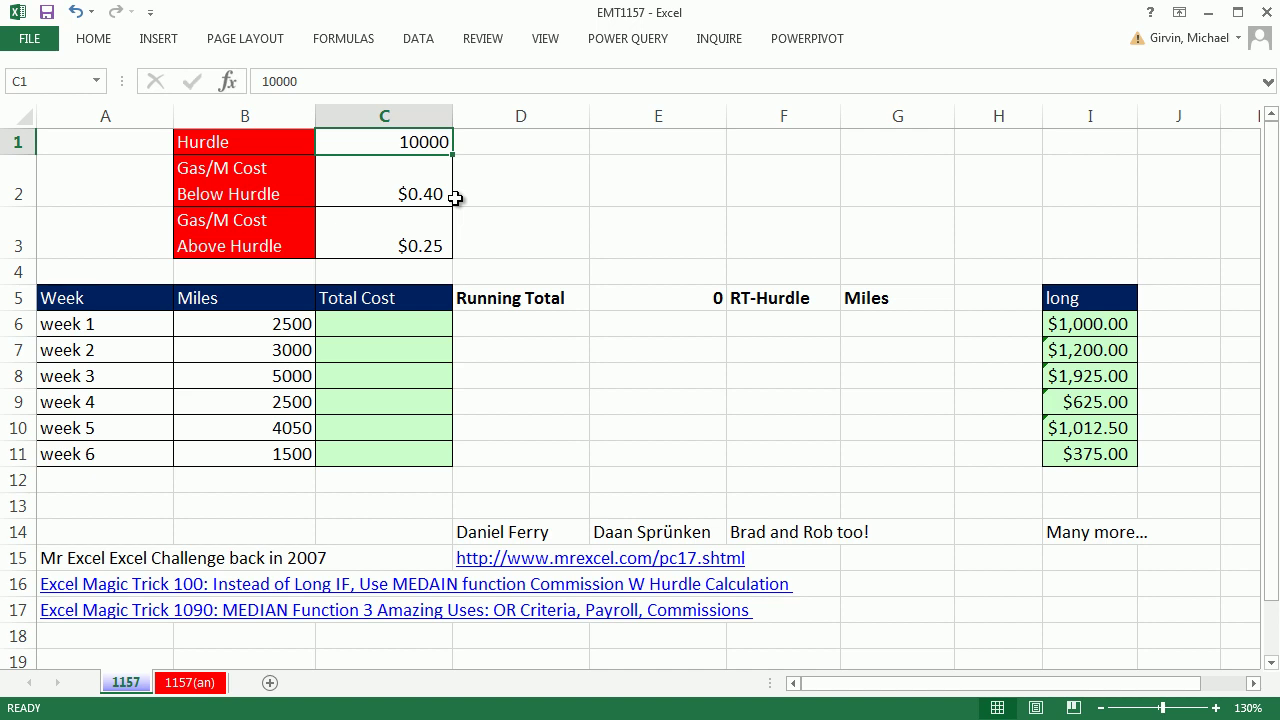
left_click(435, 251)
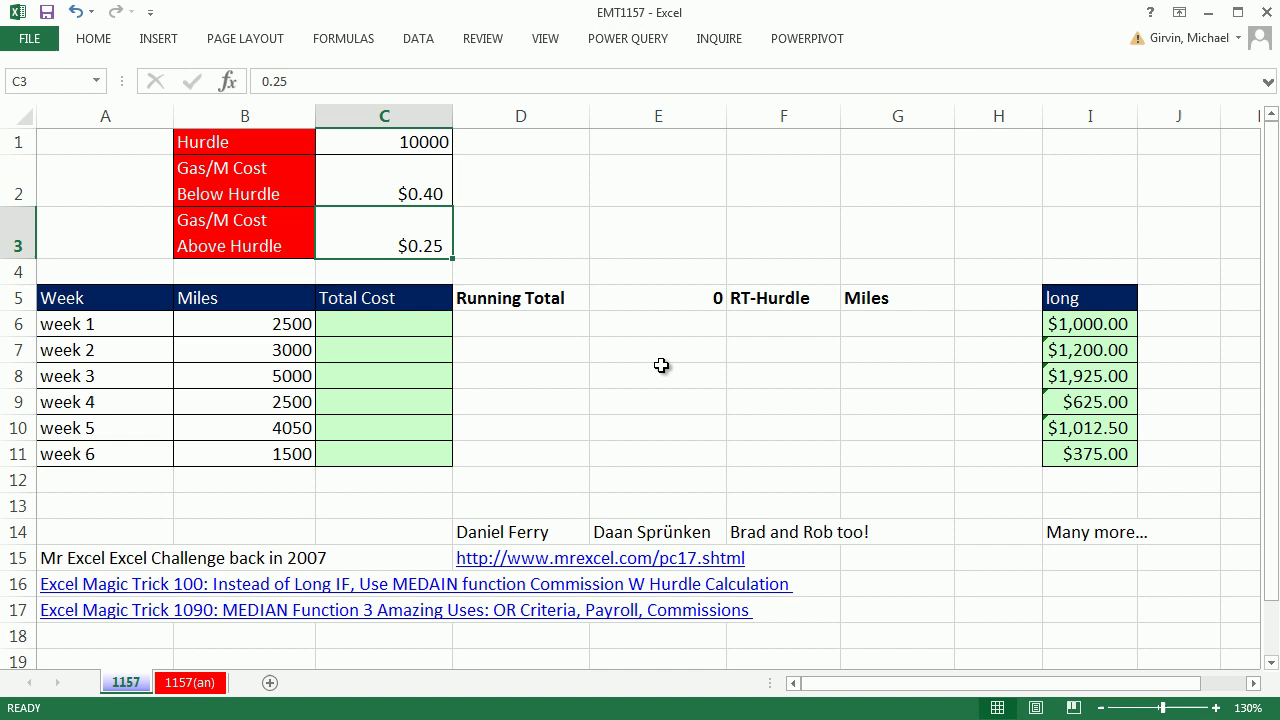
double_click(1061, 324)
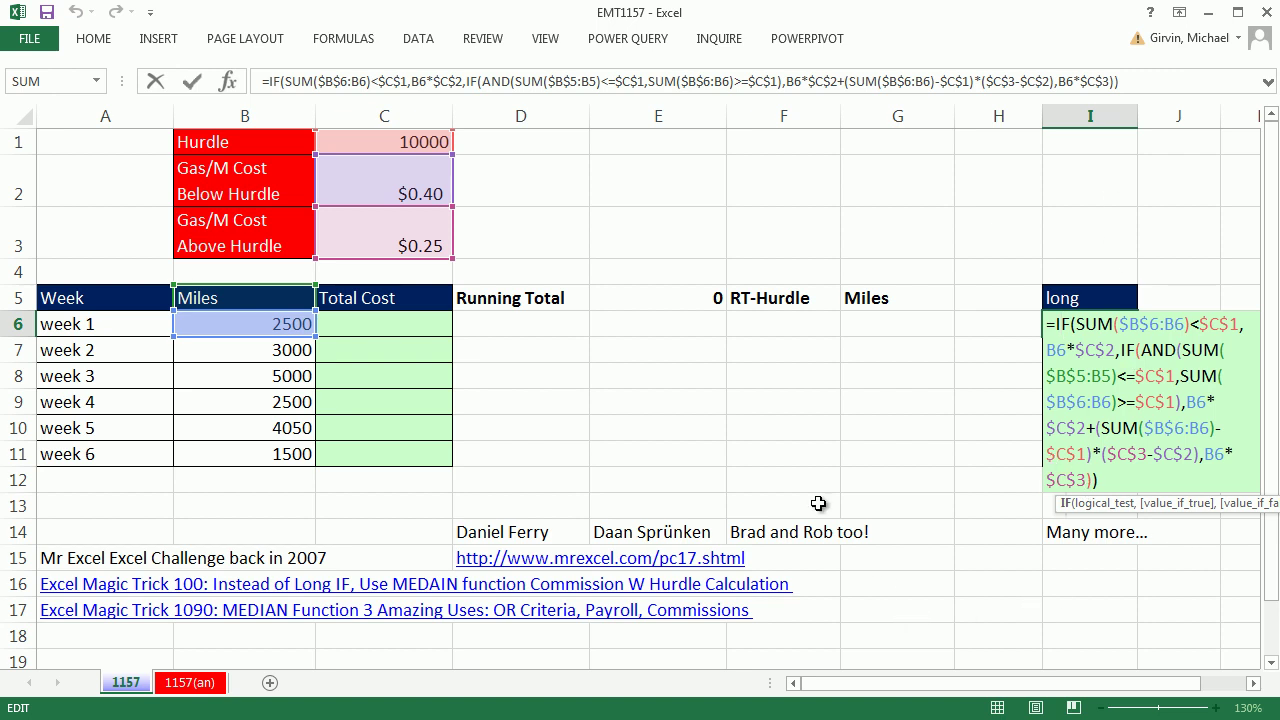
key("ctrl+Return")
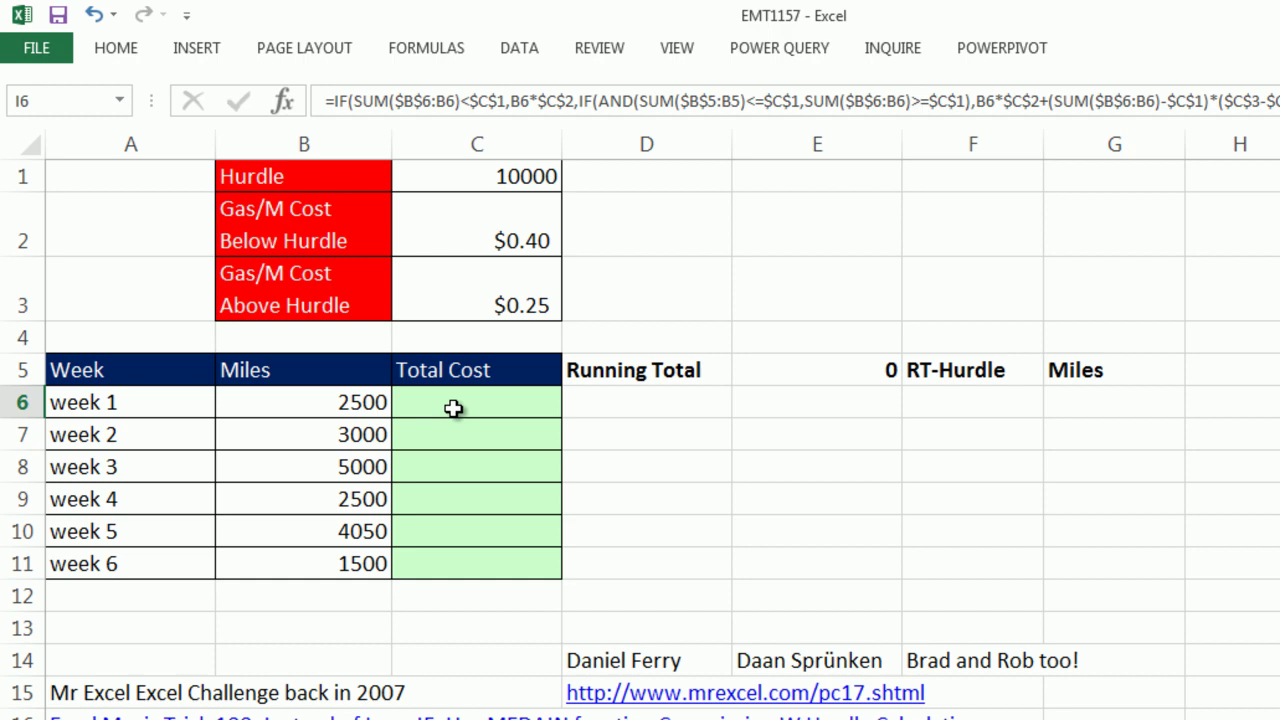
Enter =SUM($B$6:B6) in D6 and fill it down to D11
left_click(617, 406)
type("=sum")
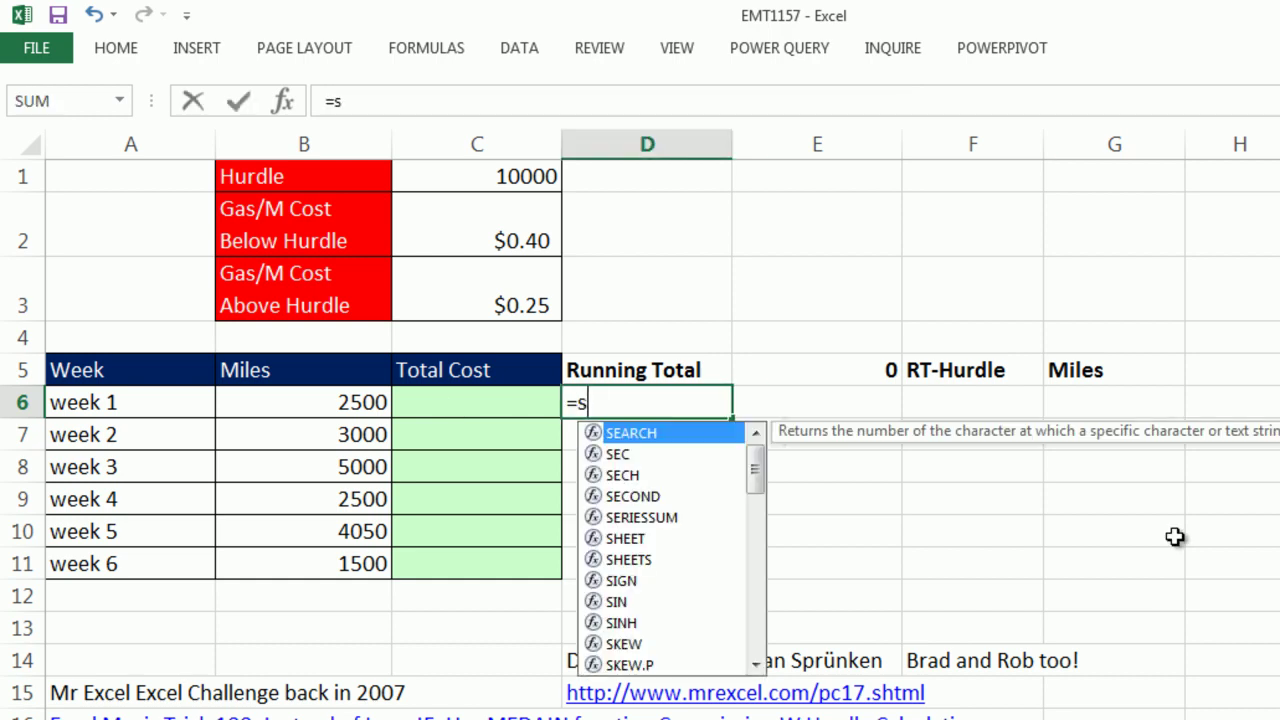
key("Tab")
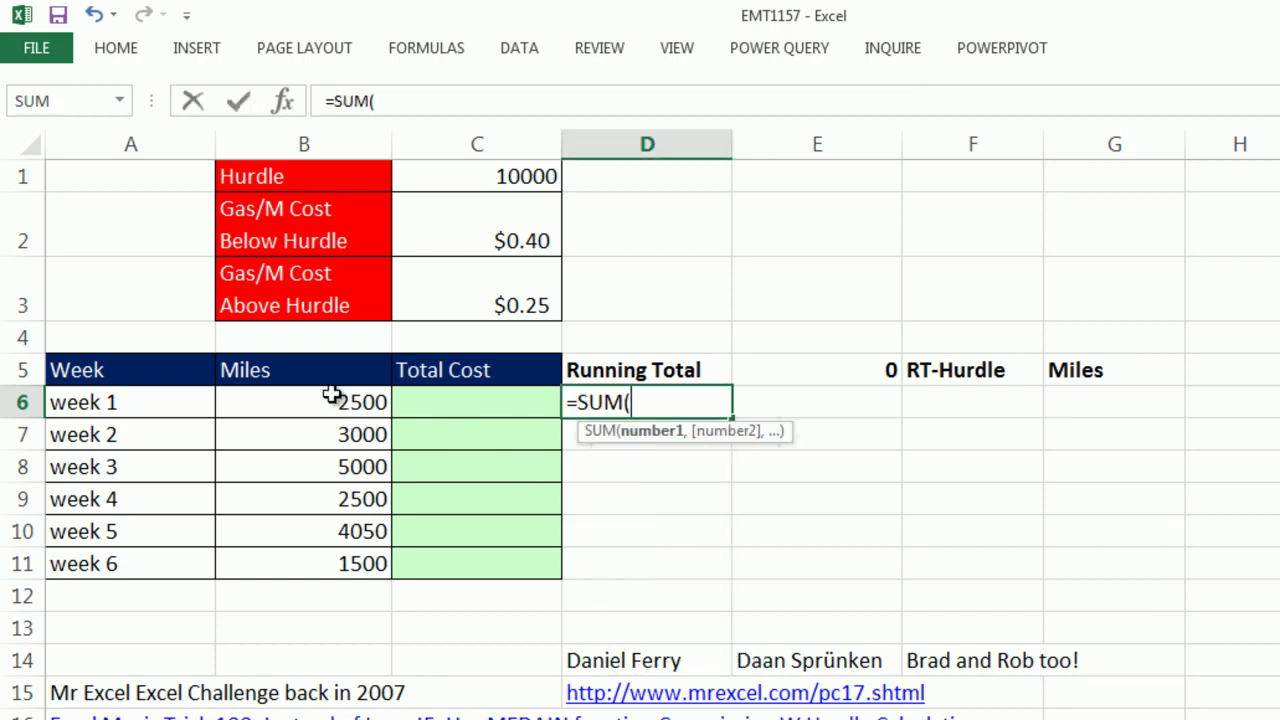
left_click_drag(334, 394, 330, 396)
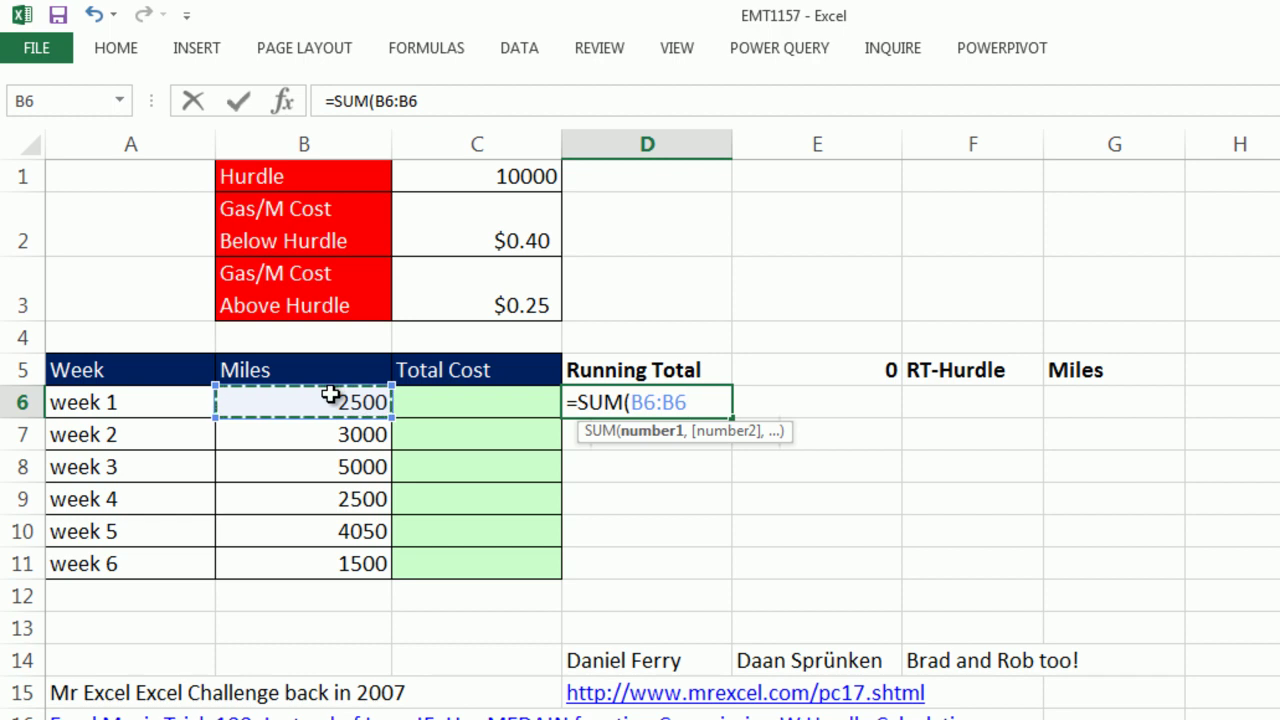
type(")")
left_click(640, 402)
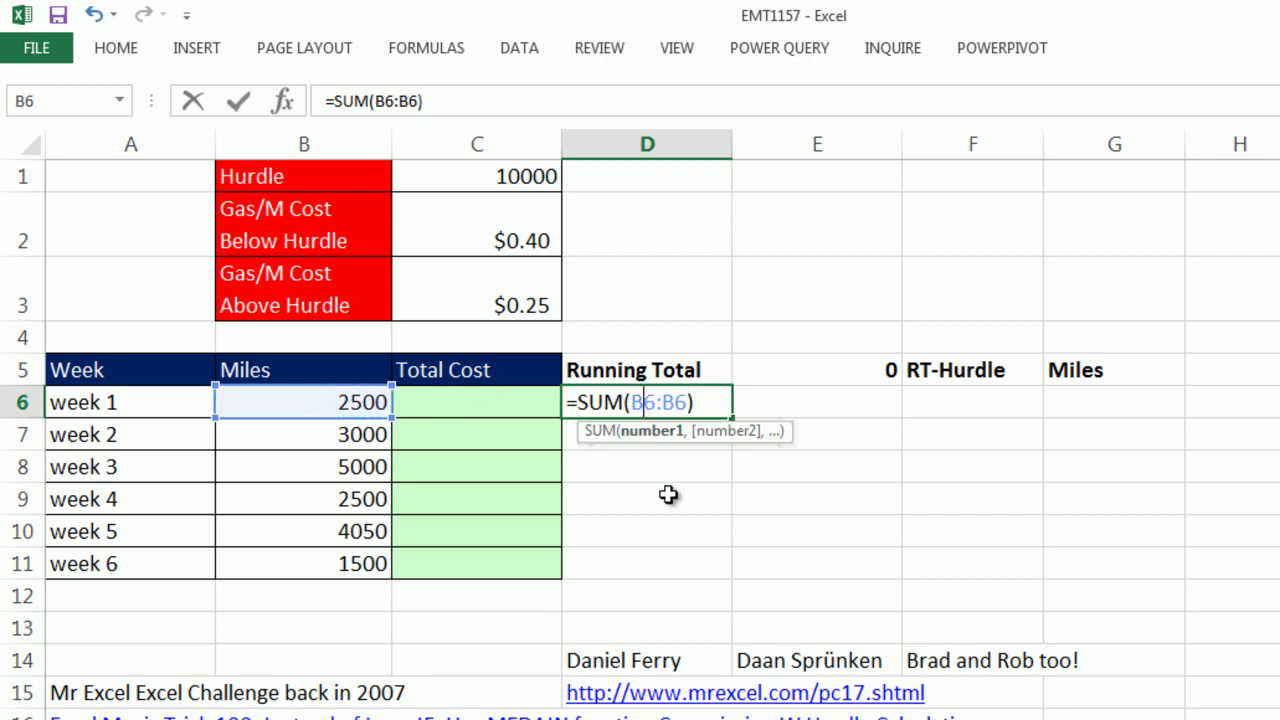
key("F4")
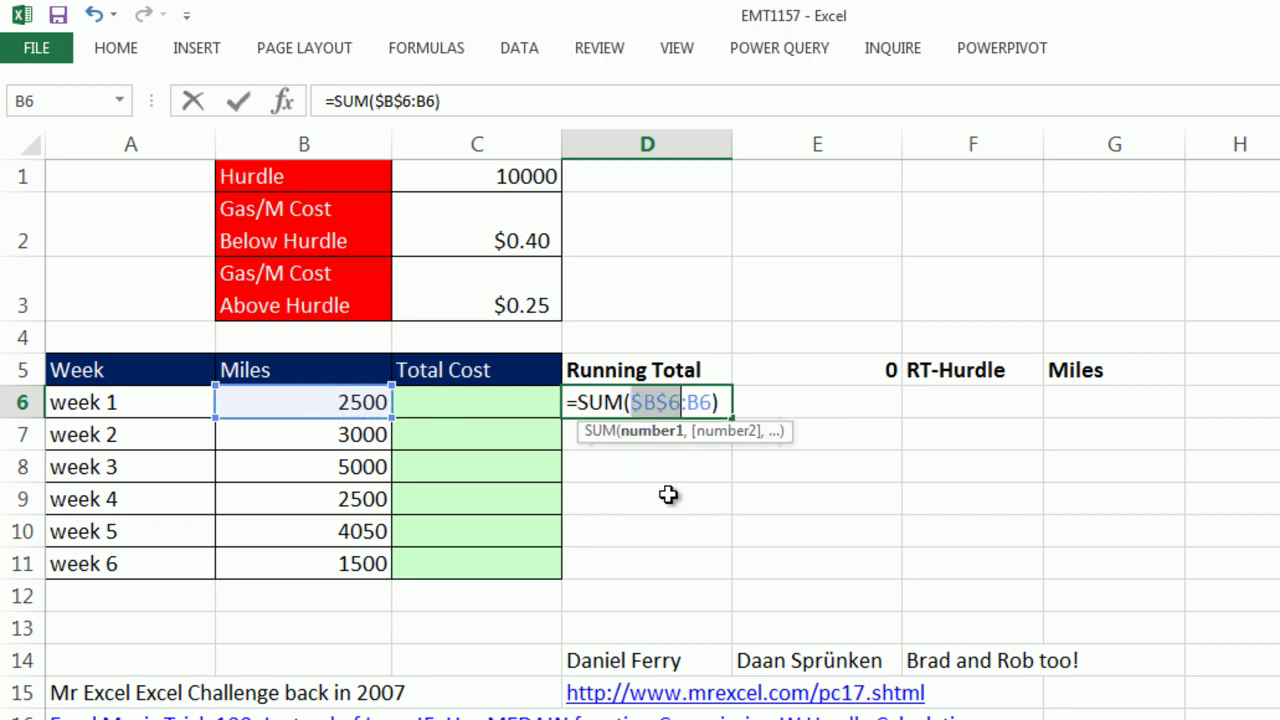
key("ctrl+Return")
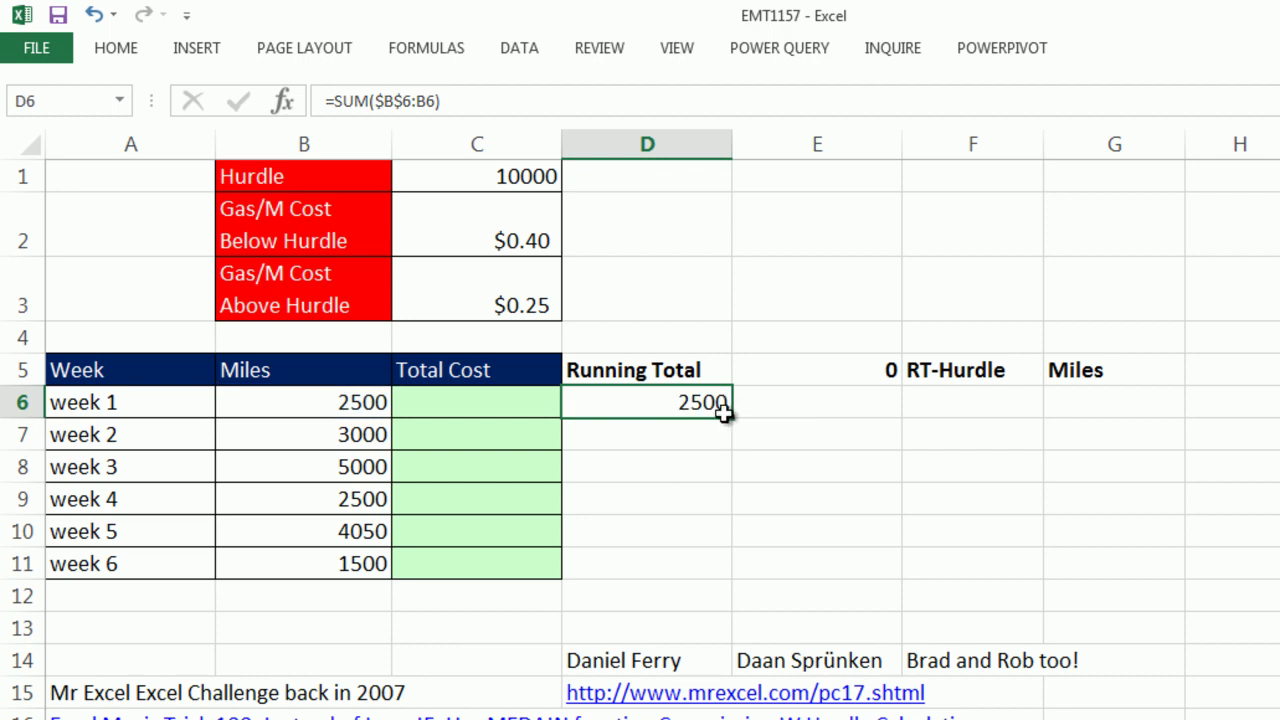
left_click_drag(730, 419, 734, 580)
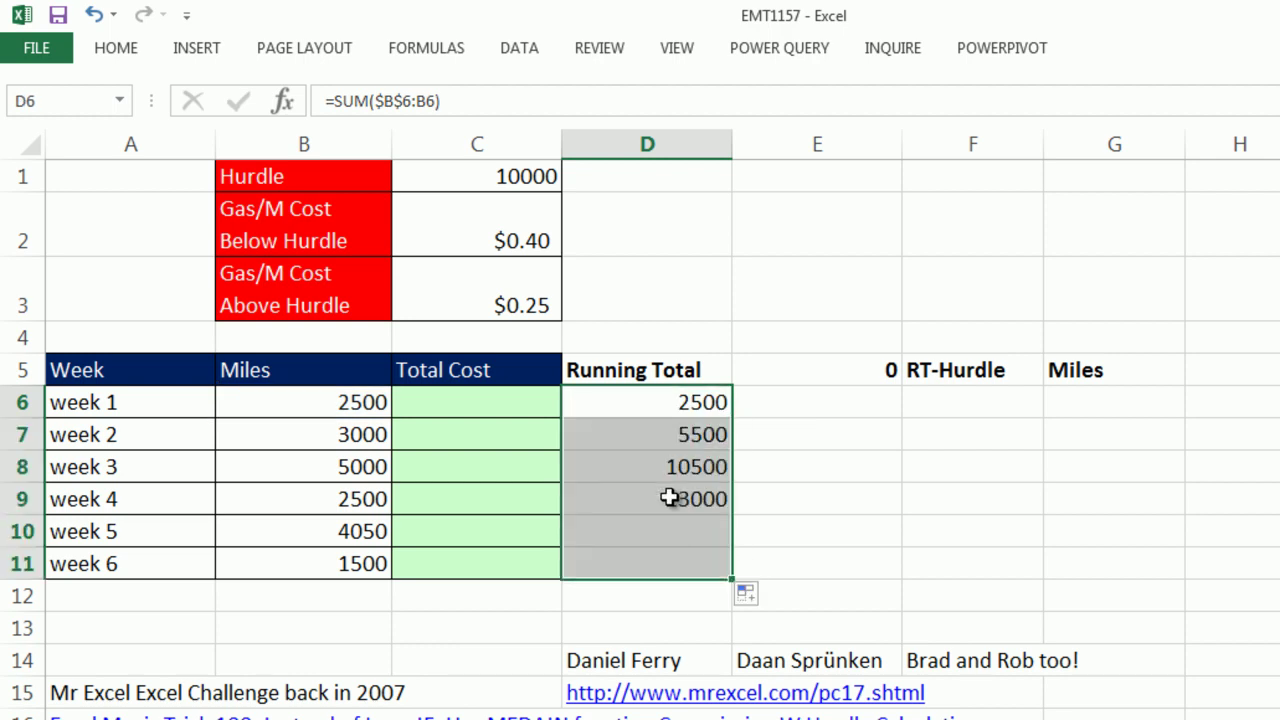
Check the running-total formulas in D6, D7 and D8 without changing them
double_click(665, 462)
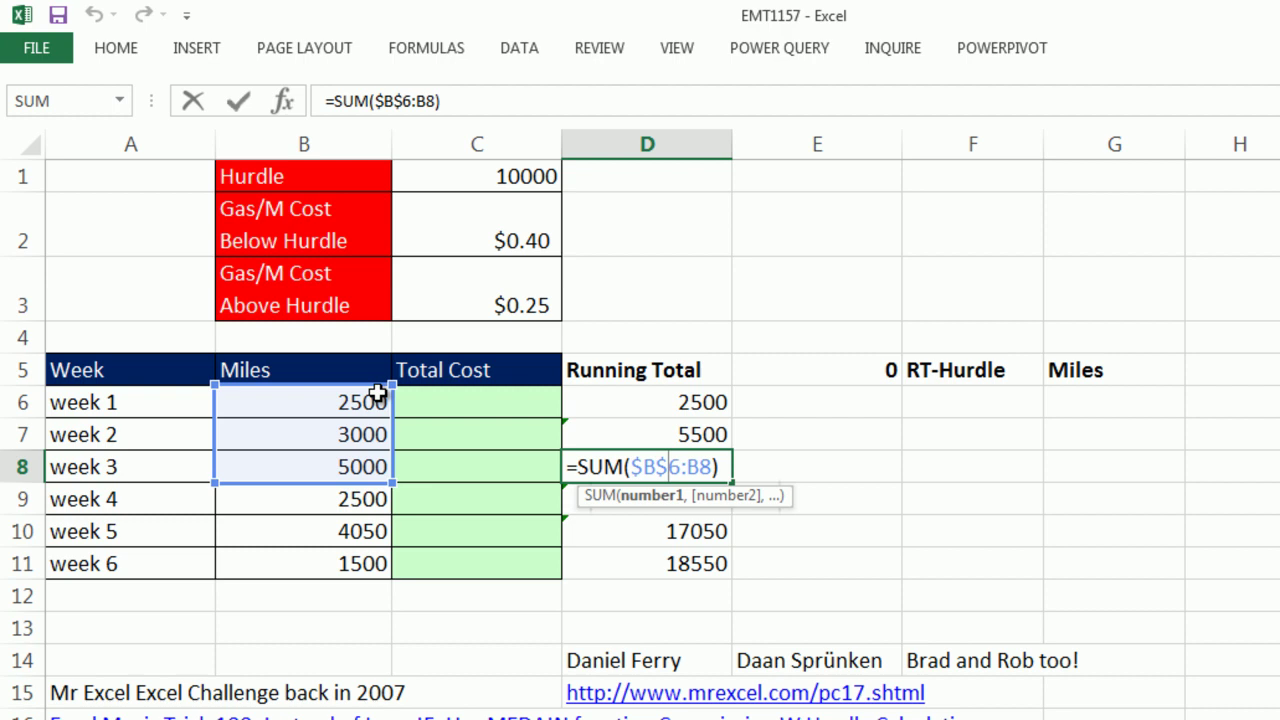
key("Escape")
left_click(703, 404)
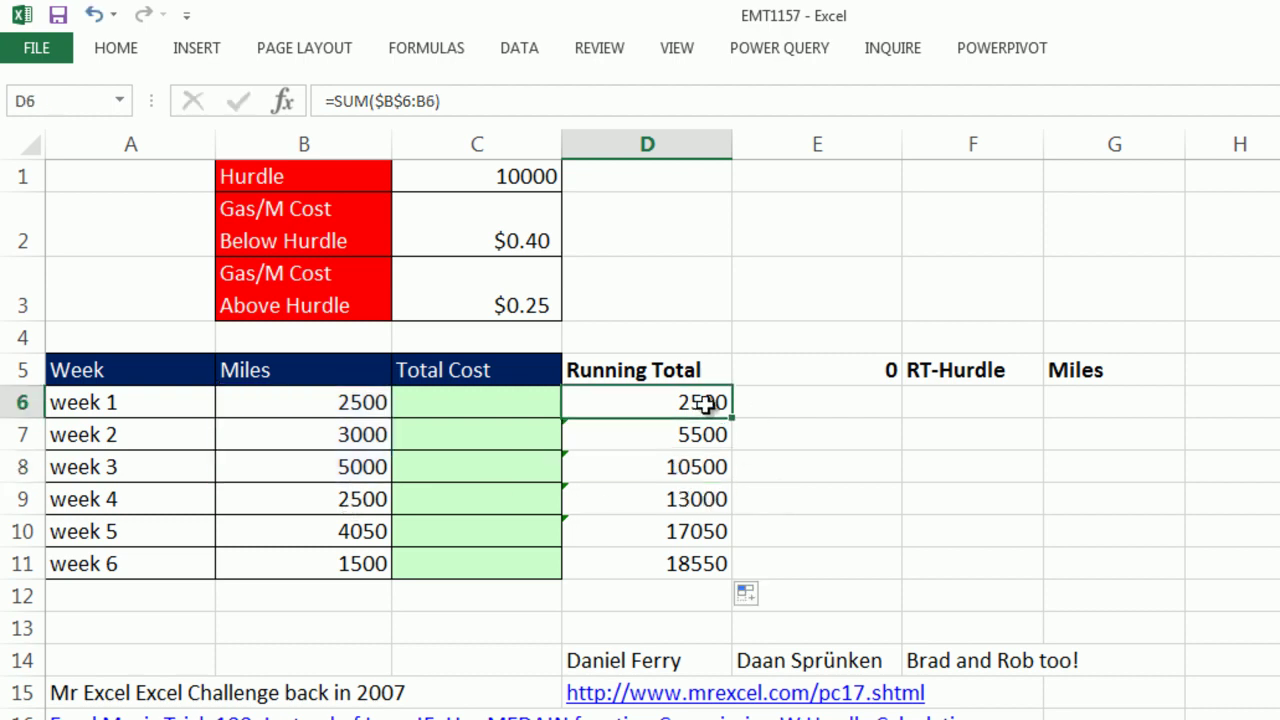
left_click(675, 440)
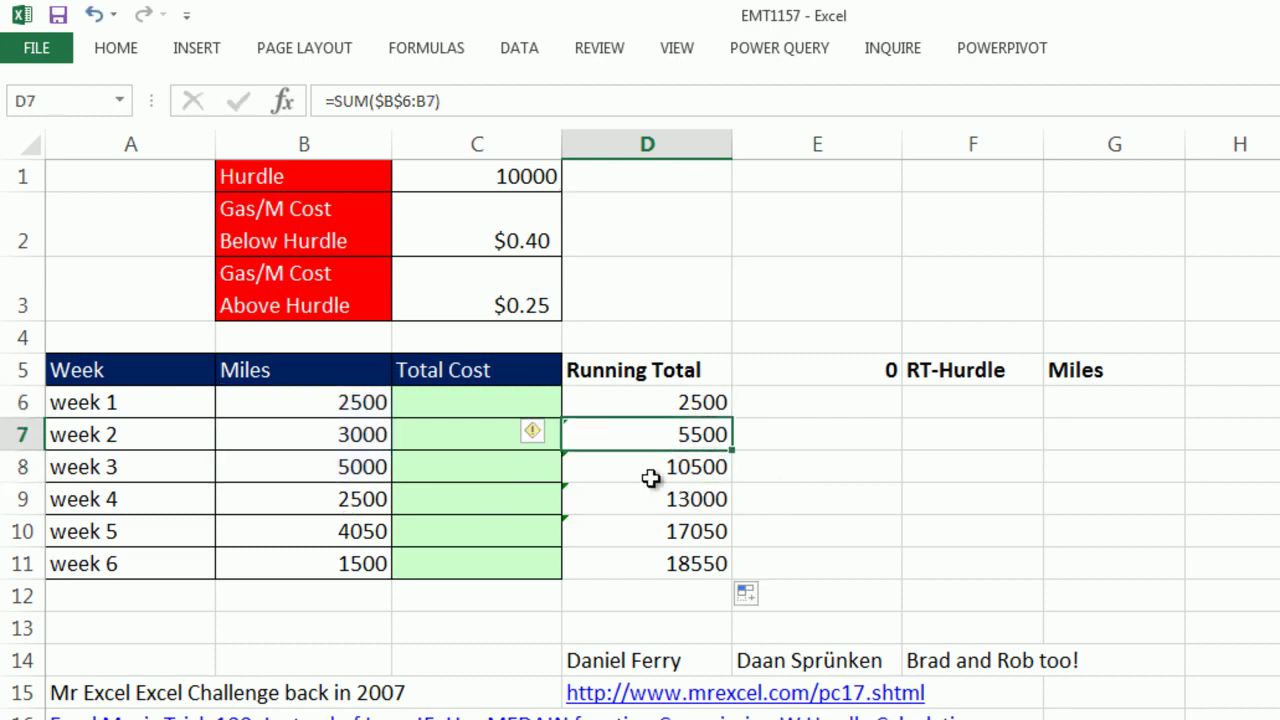
left_click(647, 478)
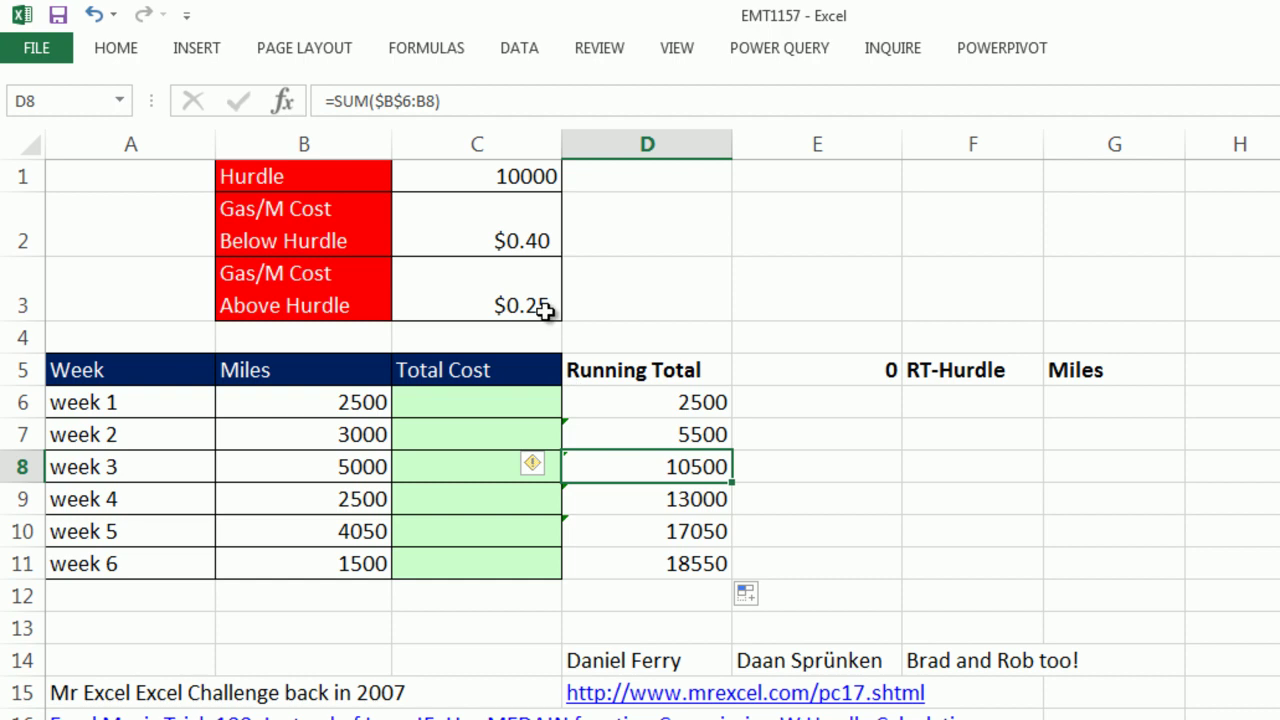
double_click(665, 466)
key("ctrl+Return")
Put 0 into every cell of E6:E11
left_click_drag(822, 398, 857, 574)
type("0")
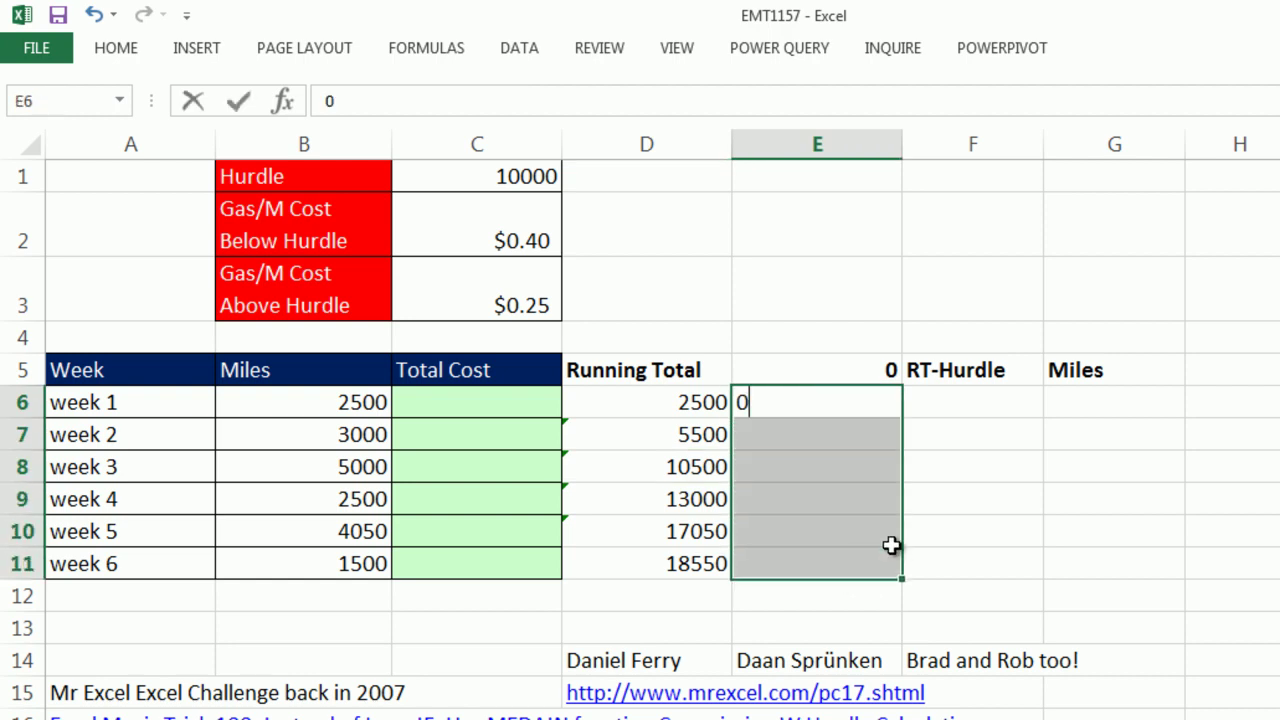
key("ctrl+Return")
Fill F6:F11 with =D6-$C$1, each running total minus the hurdle
left_click_drag(958, 401, 900, 574)
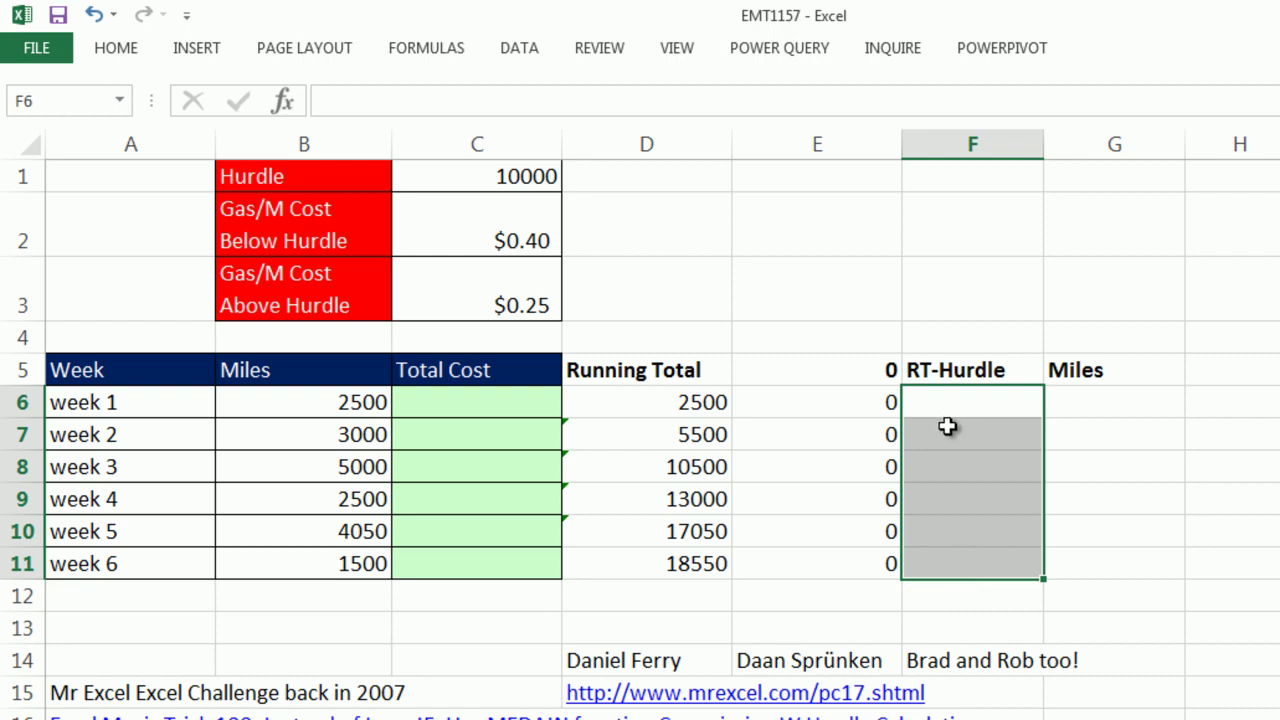
type("=")
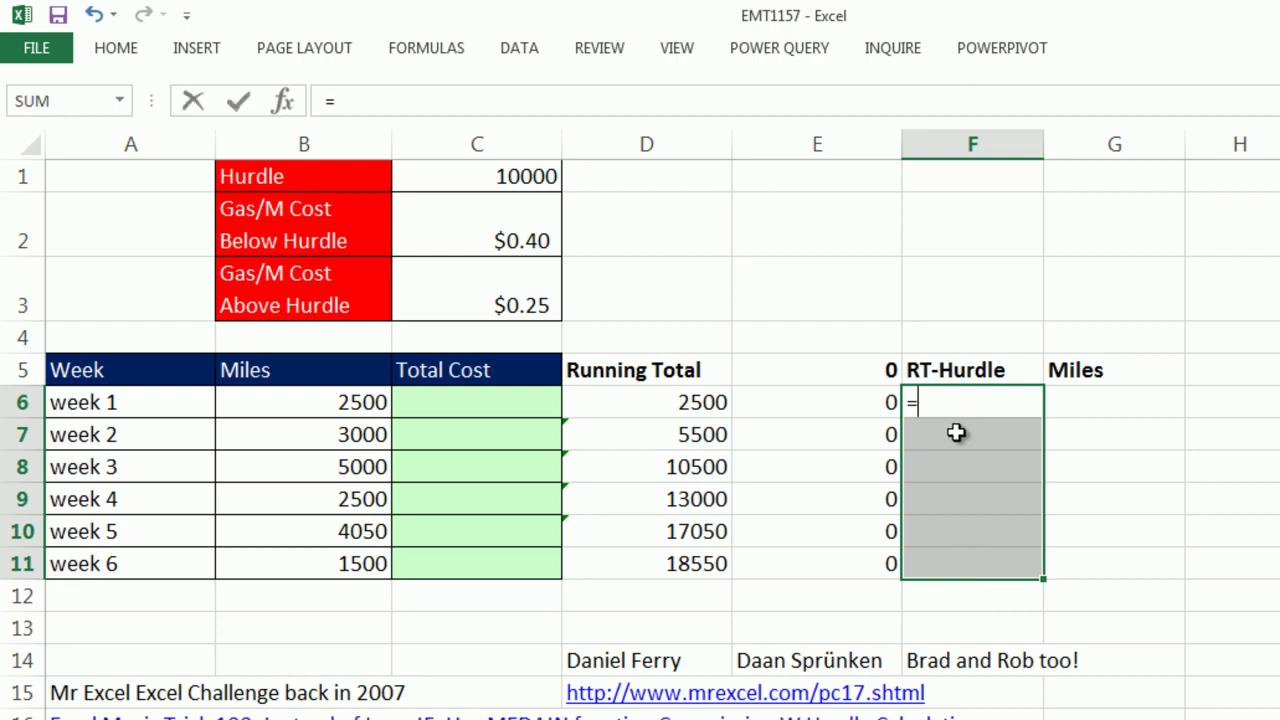
left_click(667, 405)
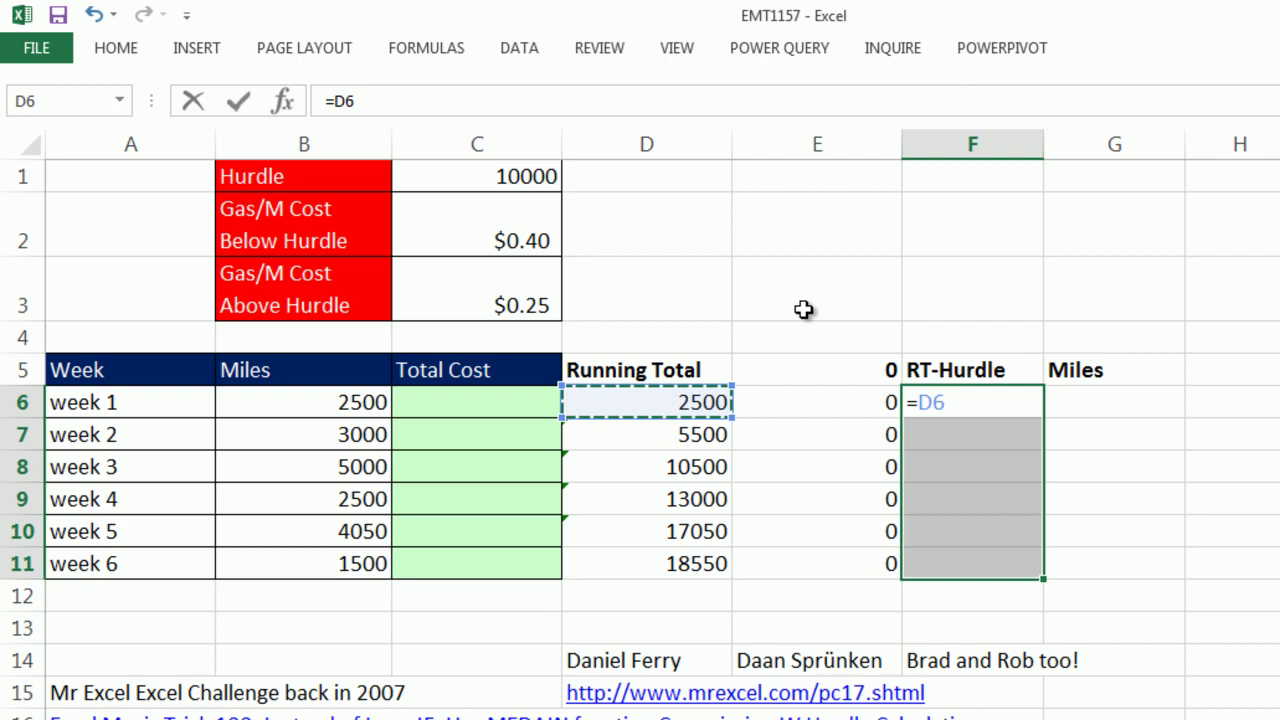
type("-")
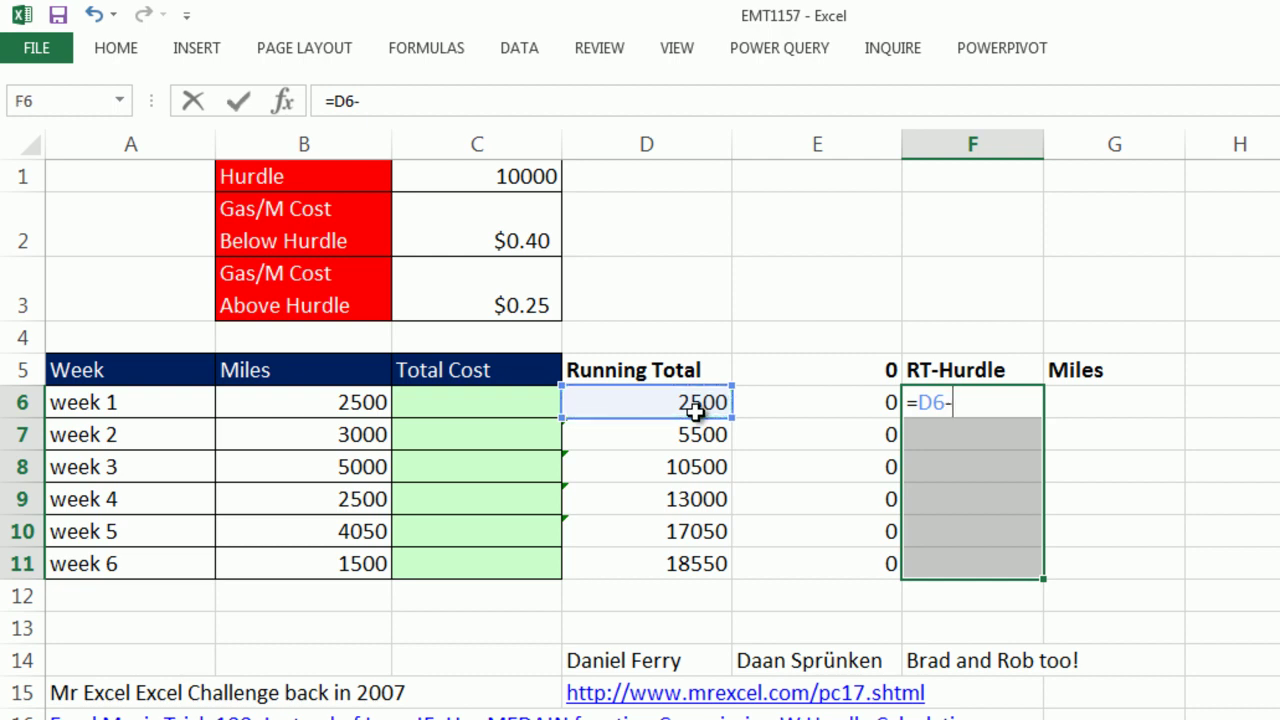
left_click(505, 178)
key("F4")
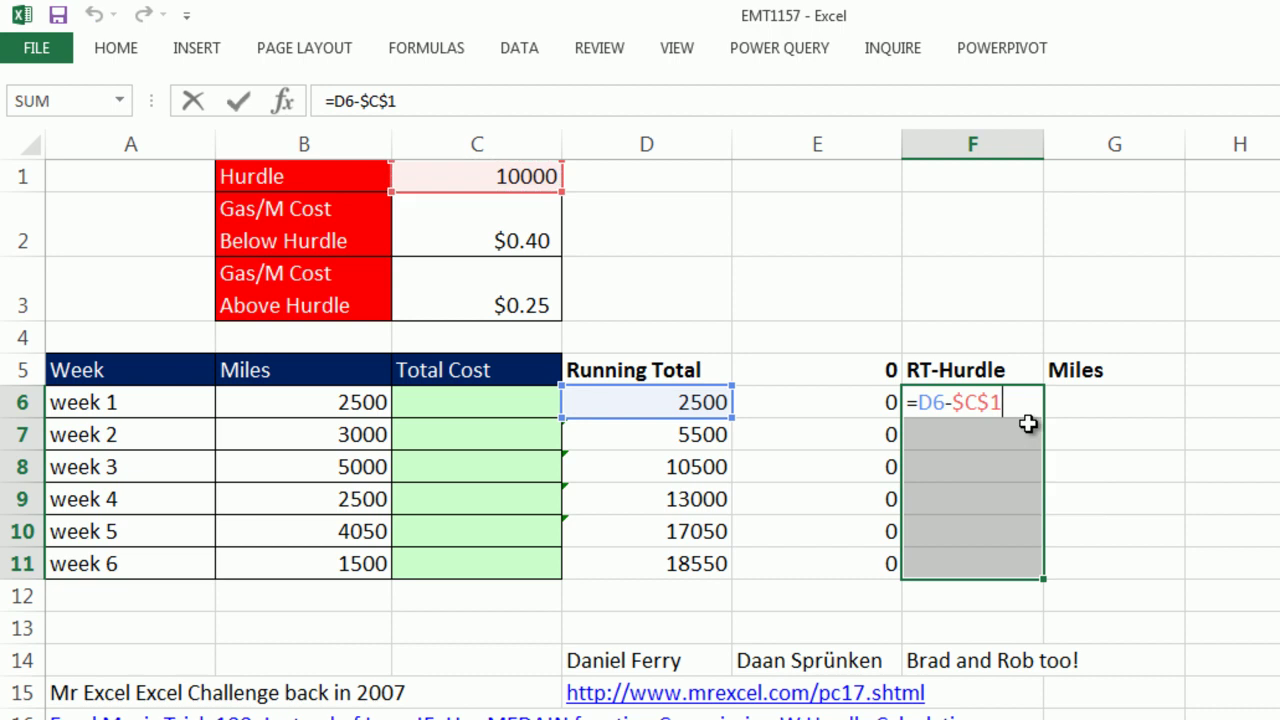
key("ctrl+Return")
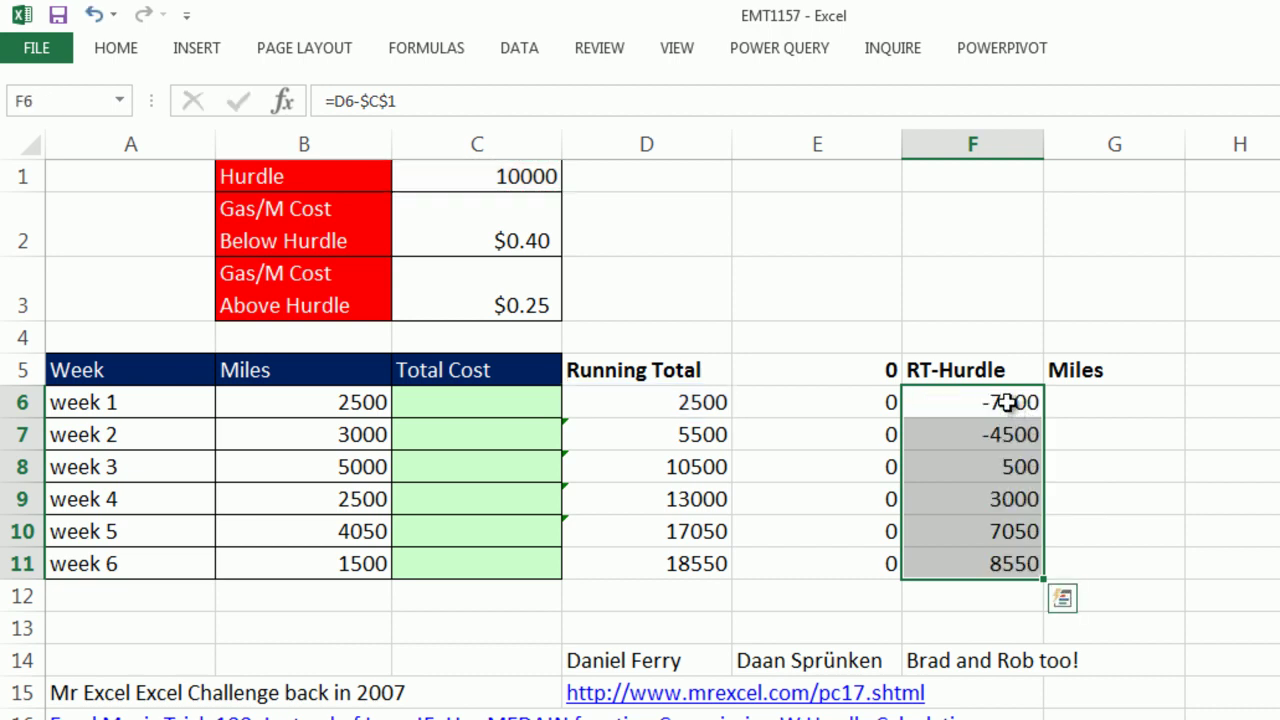
left_click_drag(1105, 402, 1128, 563)
Fill G6:G11 with =B6 so the Miles column repeats each week's miles
type("=")
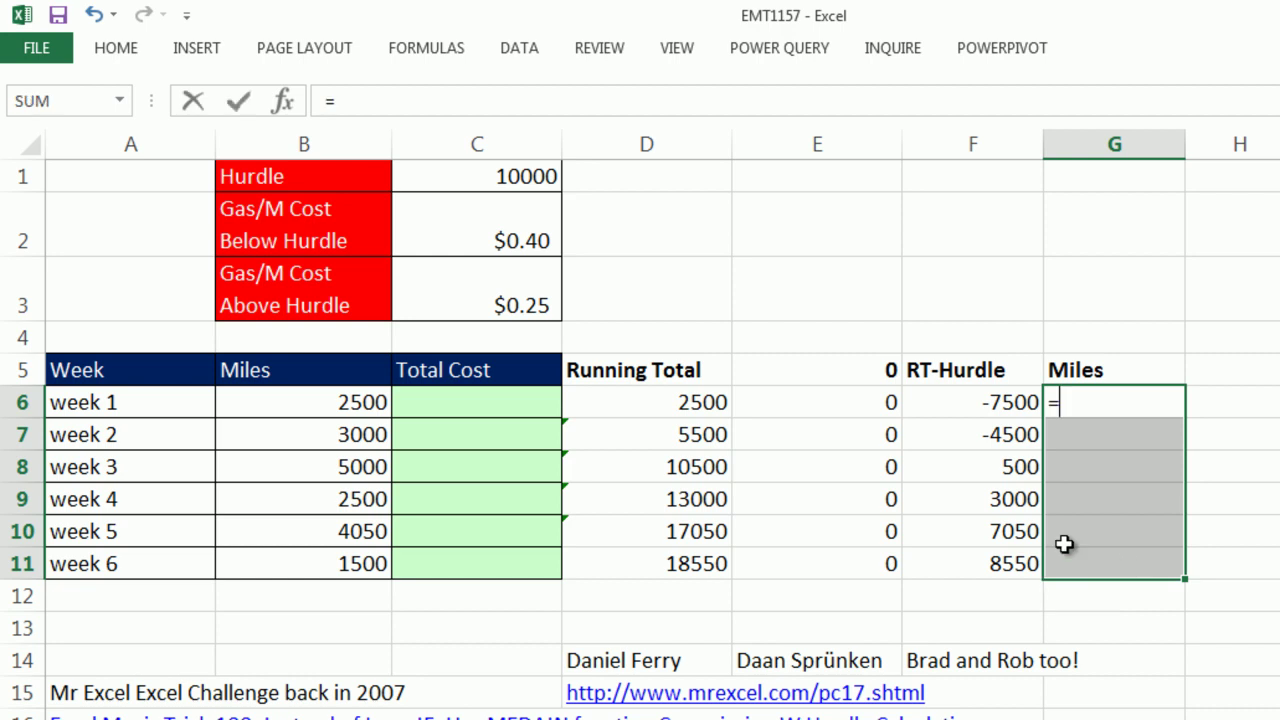
left_click(323, 409)
key("ctrl+Return")
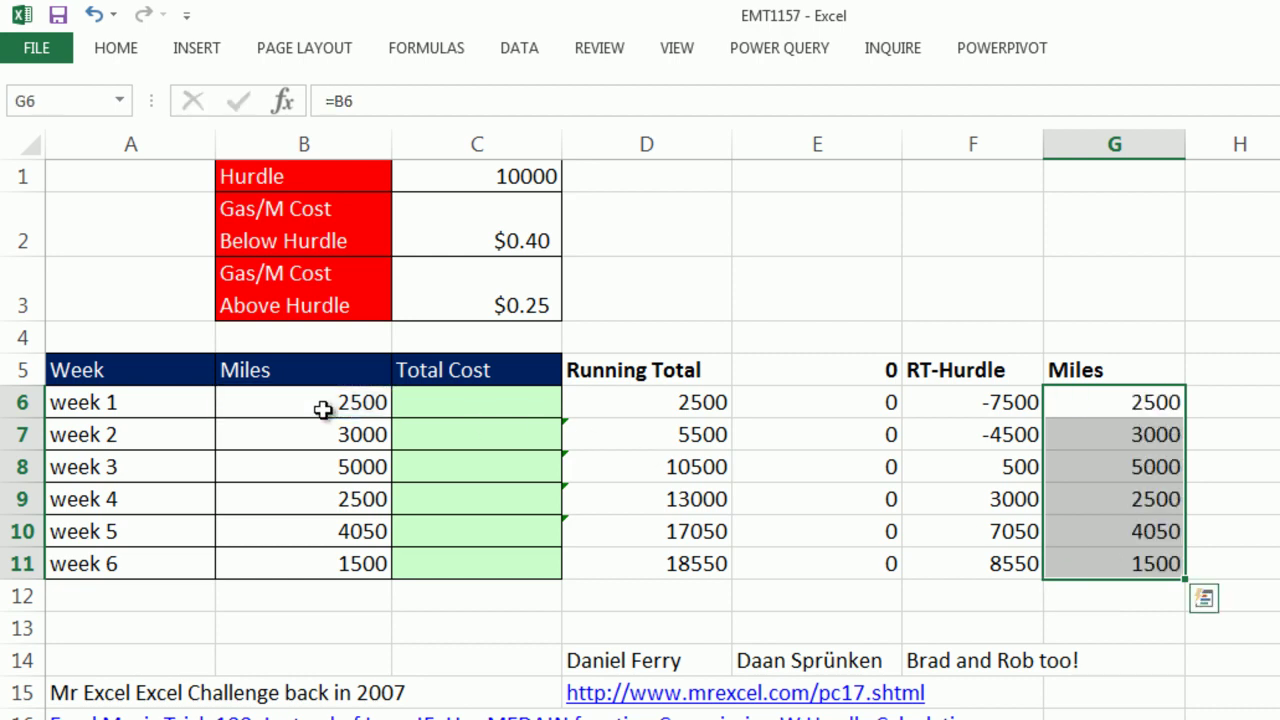
Highlight the three comparison values in E:G for weeks 1 through 4, row by row
left_click_drag(857, 396, 1100, 405)
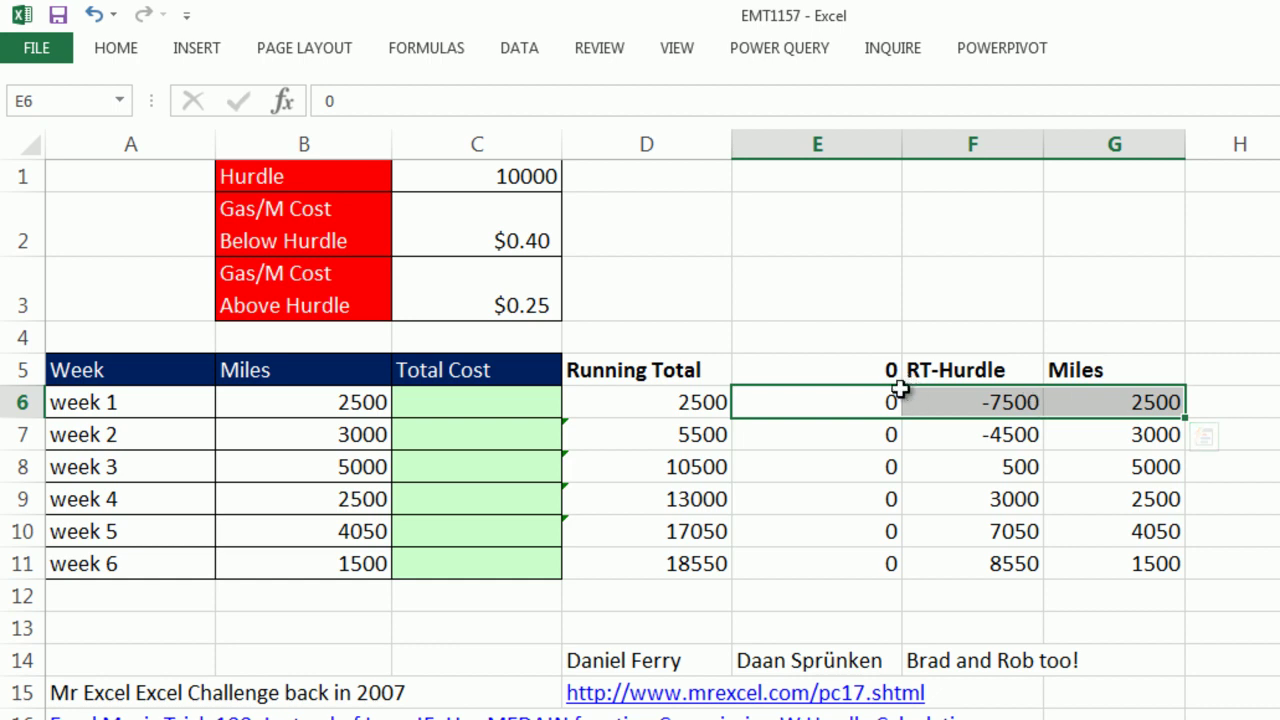
left_click(866, 402)
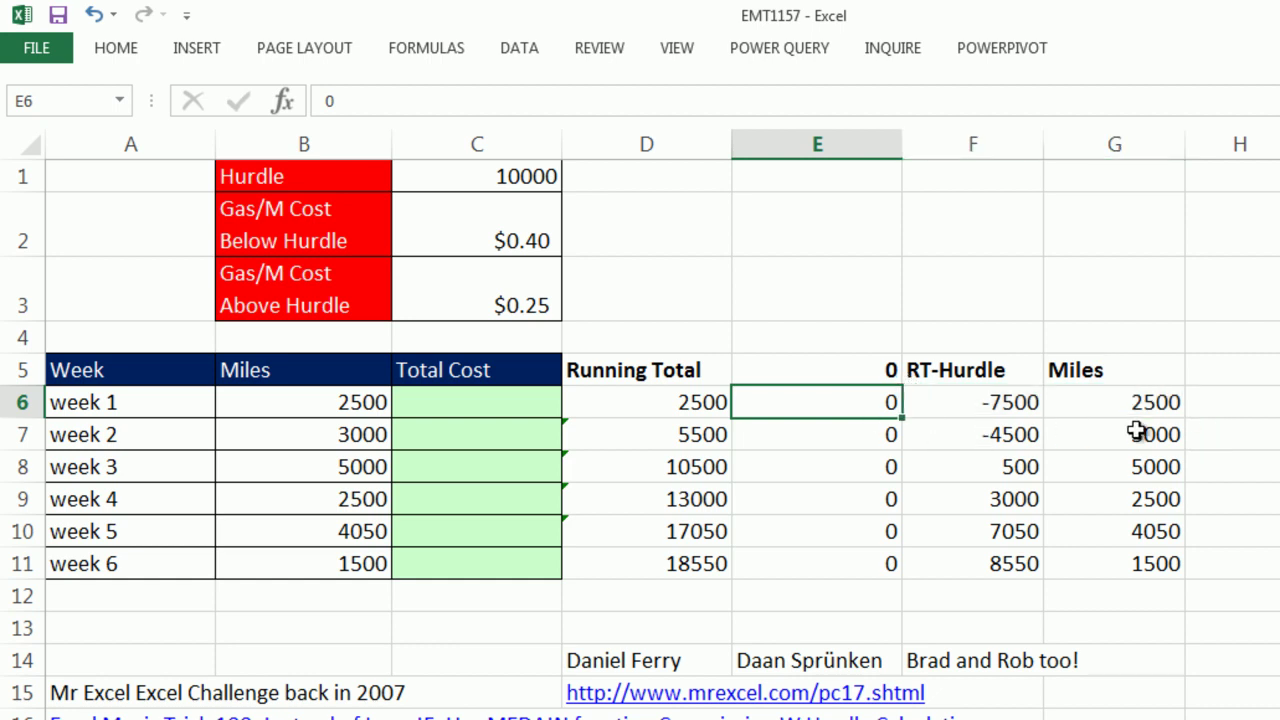
left_click_drag(1137, 430, 877, 430)
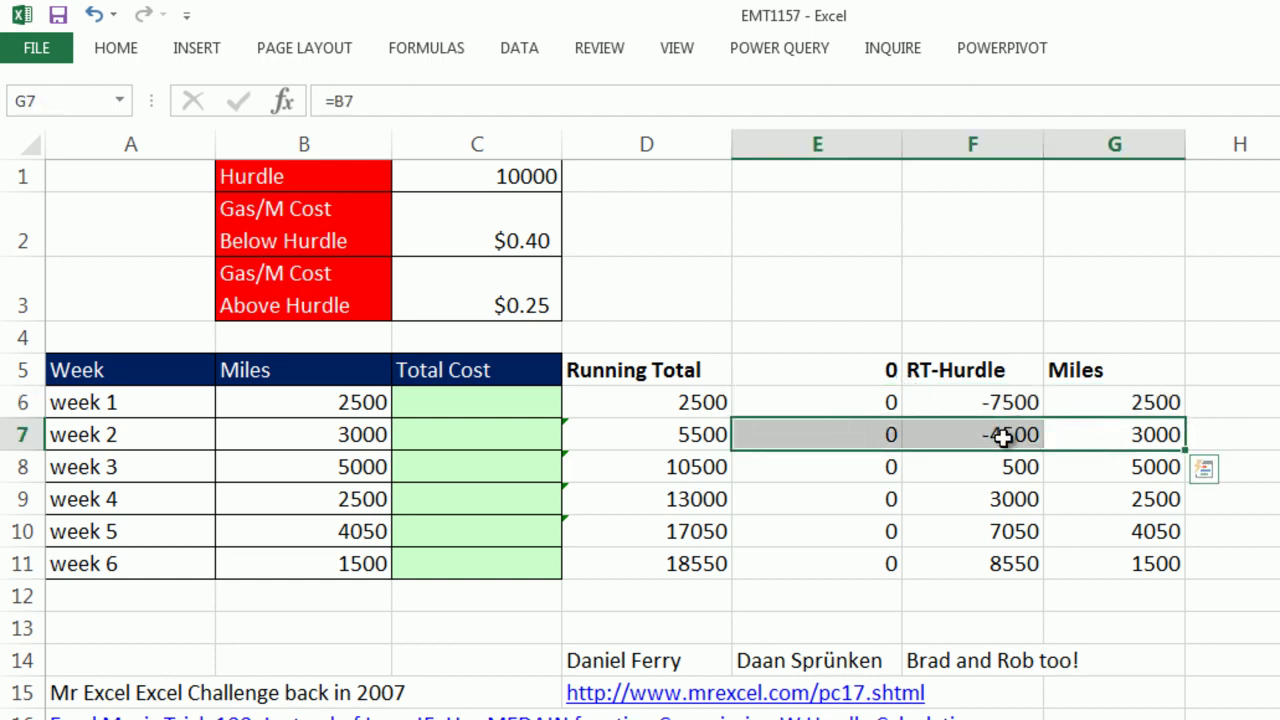
left_click(842, 437)
left_click_drag(856, 474, 1118, 478)
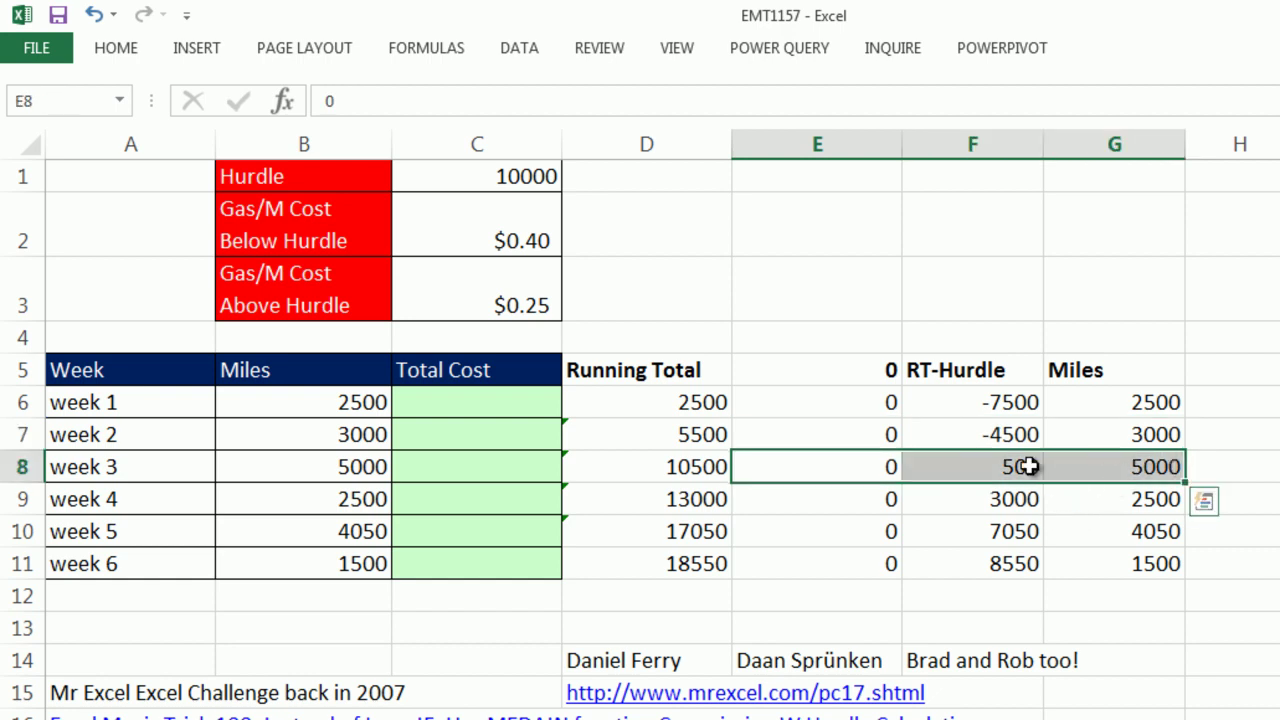
left_click_drag(846, 508, 1101, 492)
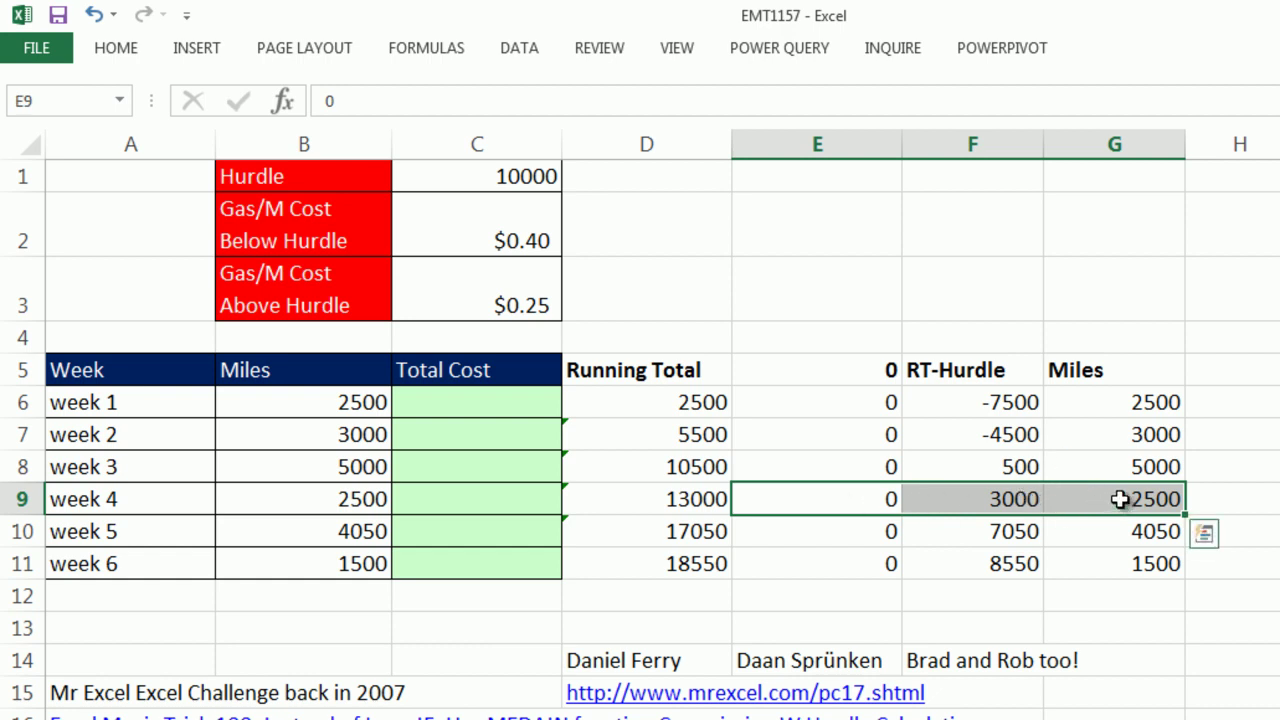
Select G9:G11, F8 and E6:E7 together as the median results
left_click_drag(1118, 500, 1127, 545)
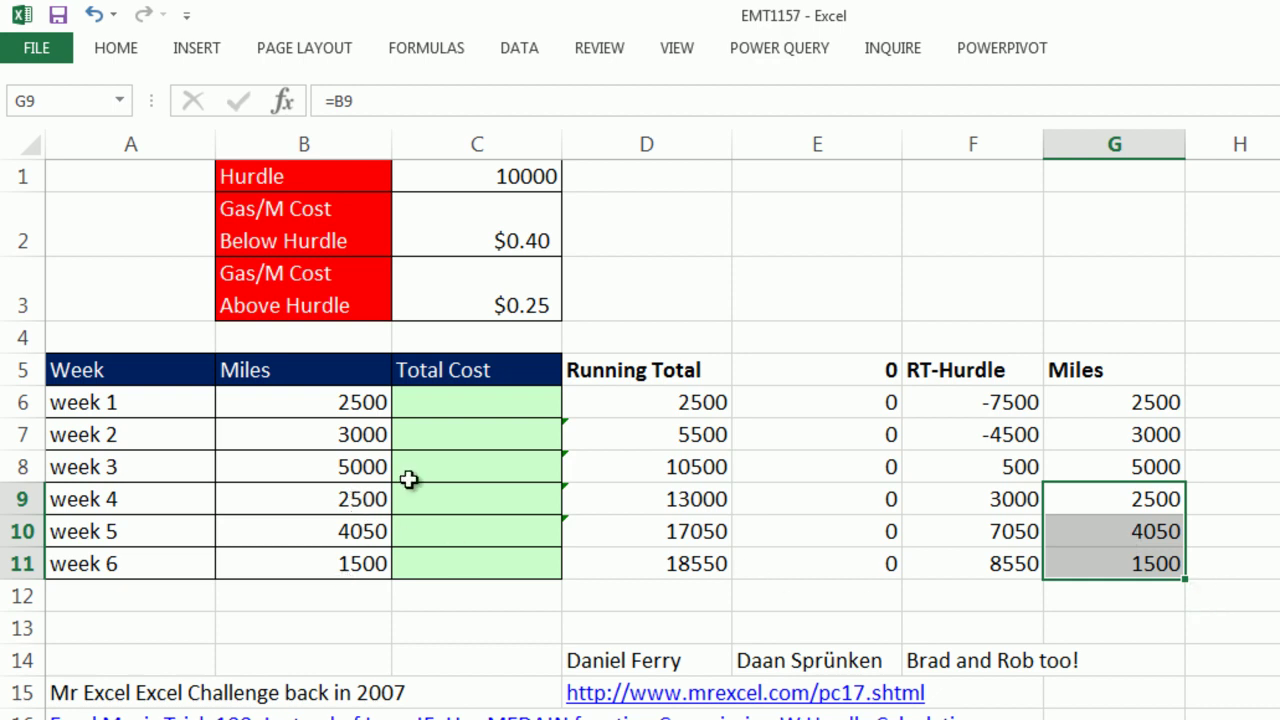
left_click(1015, 468, "ctrl")
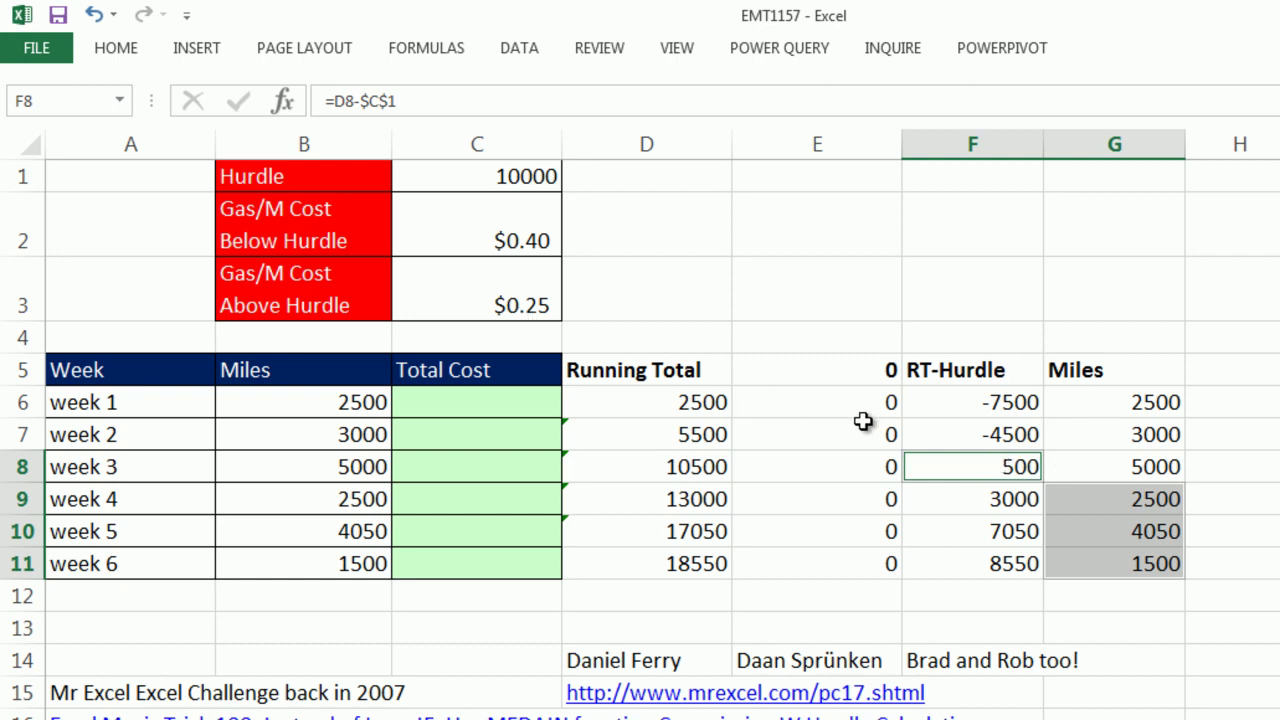
left_click_drag(872, 404, 871, 434)
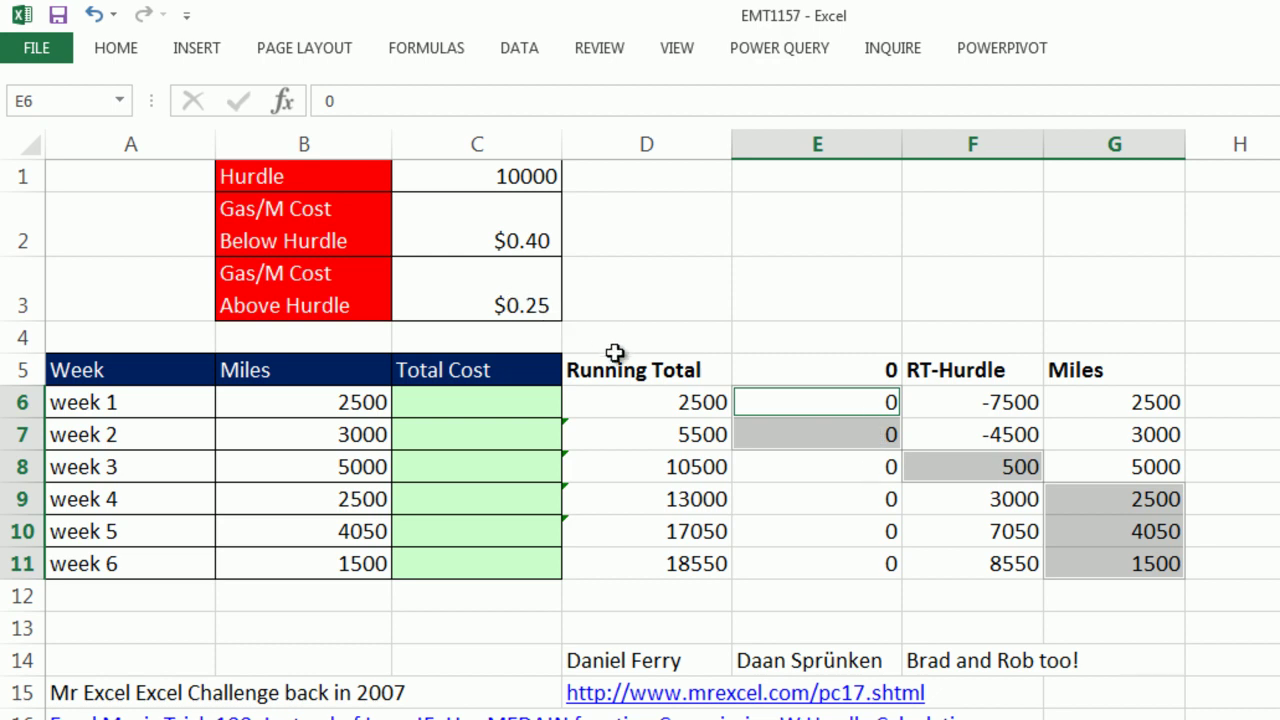
Shade E6:E7, F8 and G9:G11 yellow with Fill Color
left_click(122, 52)
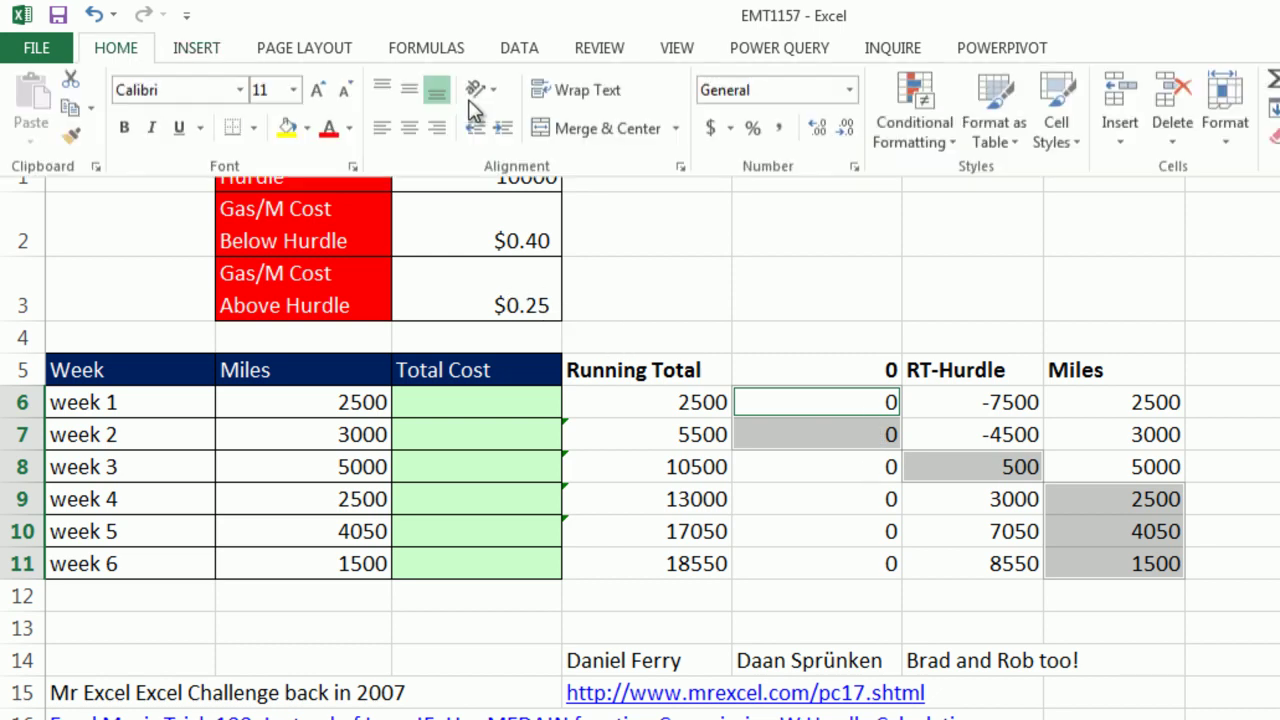
left_click(286, 130)
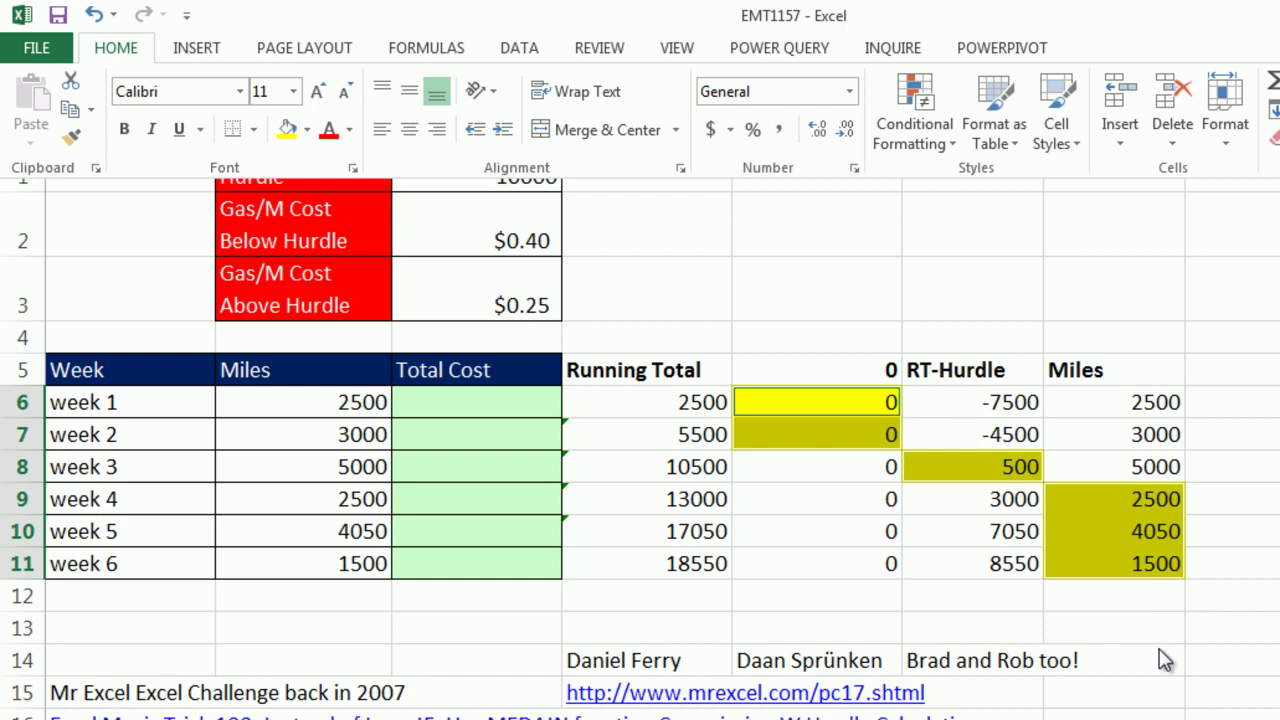
key("Escape")
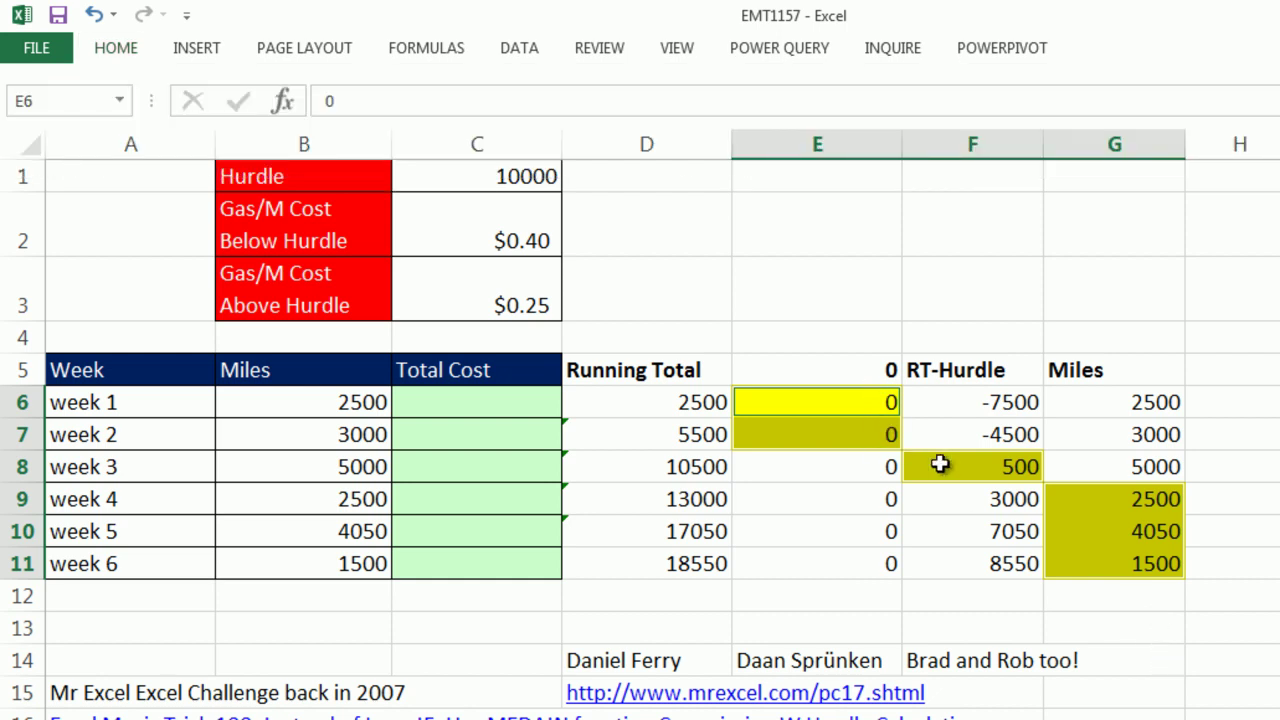
left_click(520, 402)
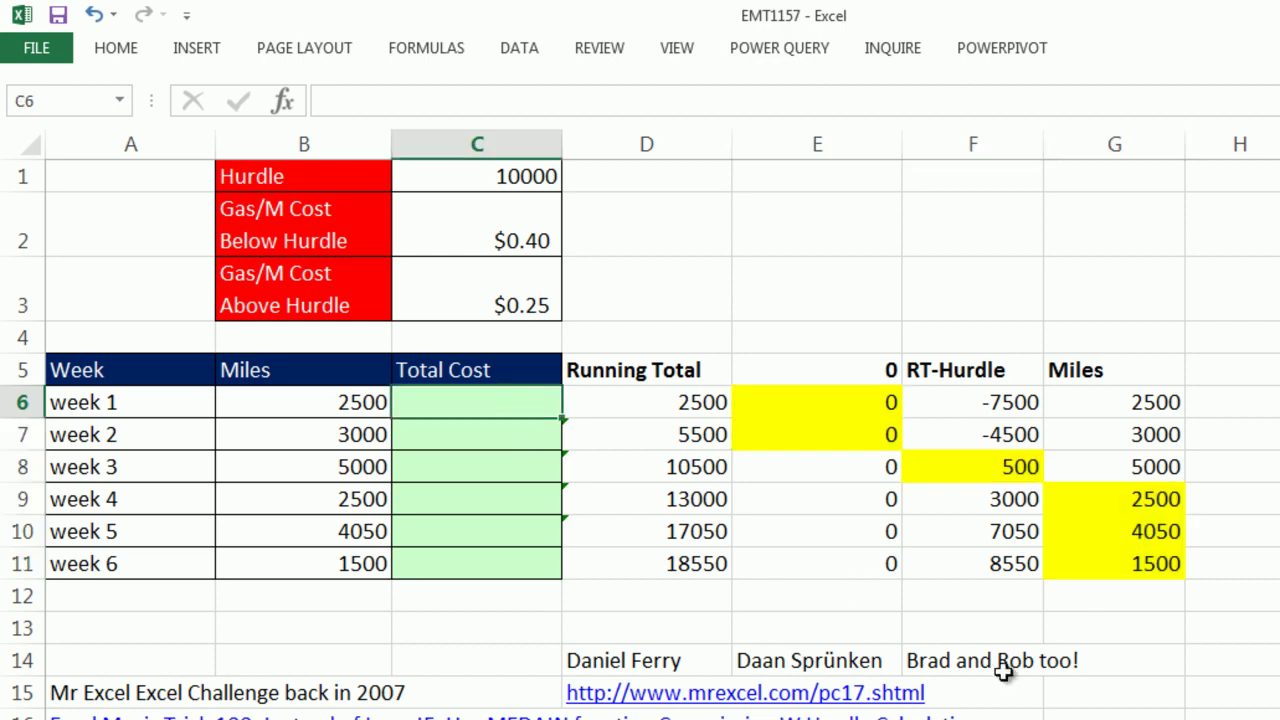
In C6, start =MEDIAN(0,B6,SUM(B6:B6)) with week 1's miles and a running sum
type("=me")
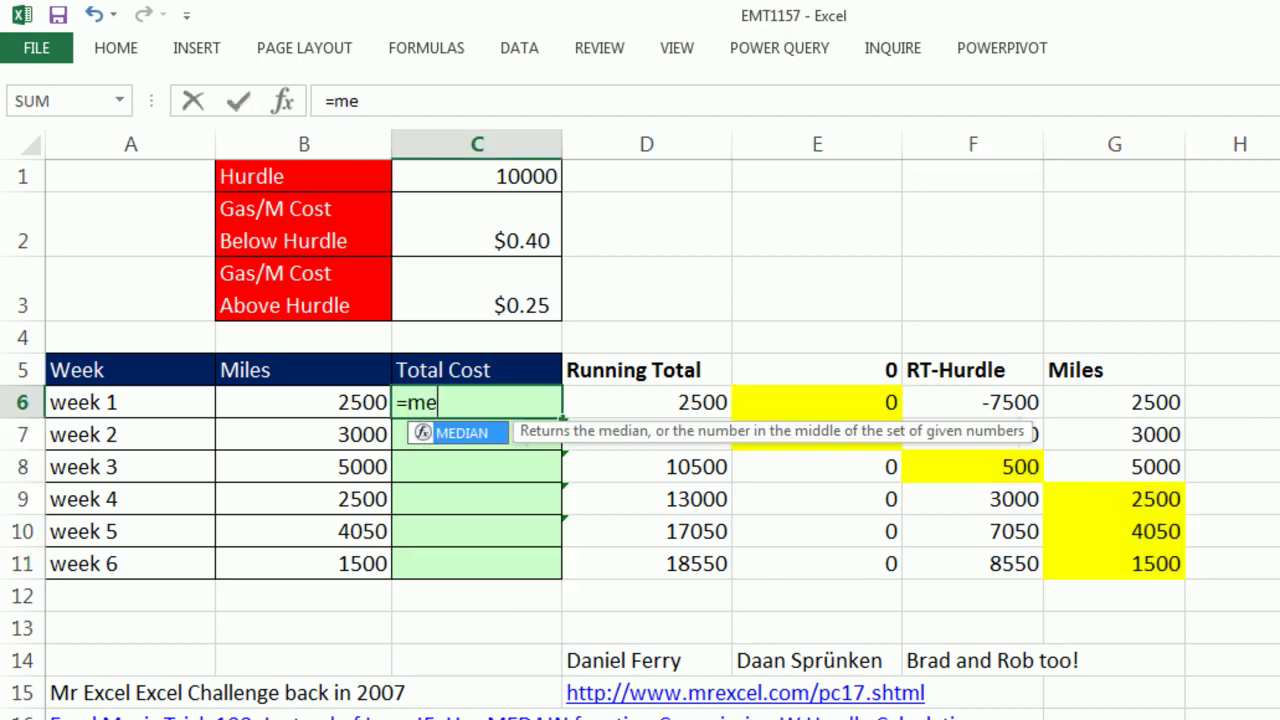
key("Tab")
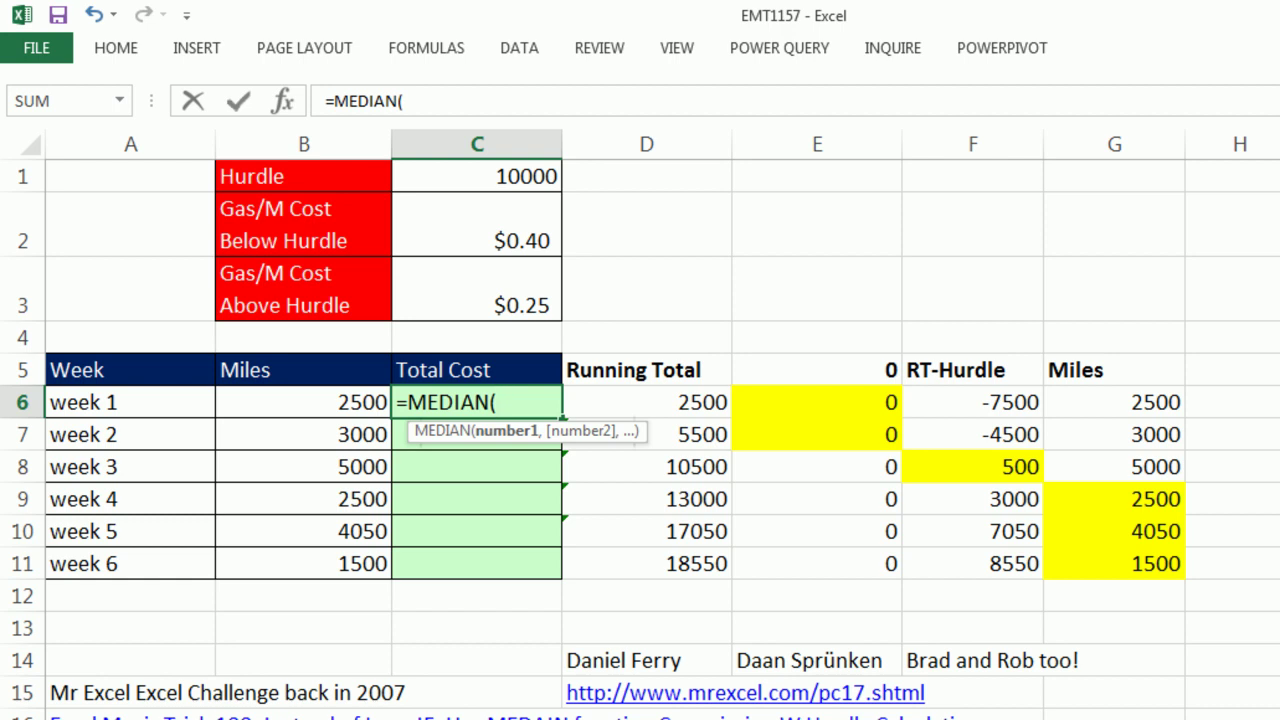
type("0,")
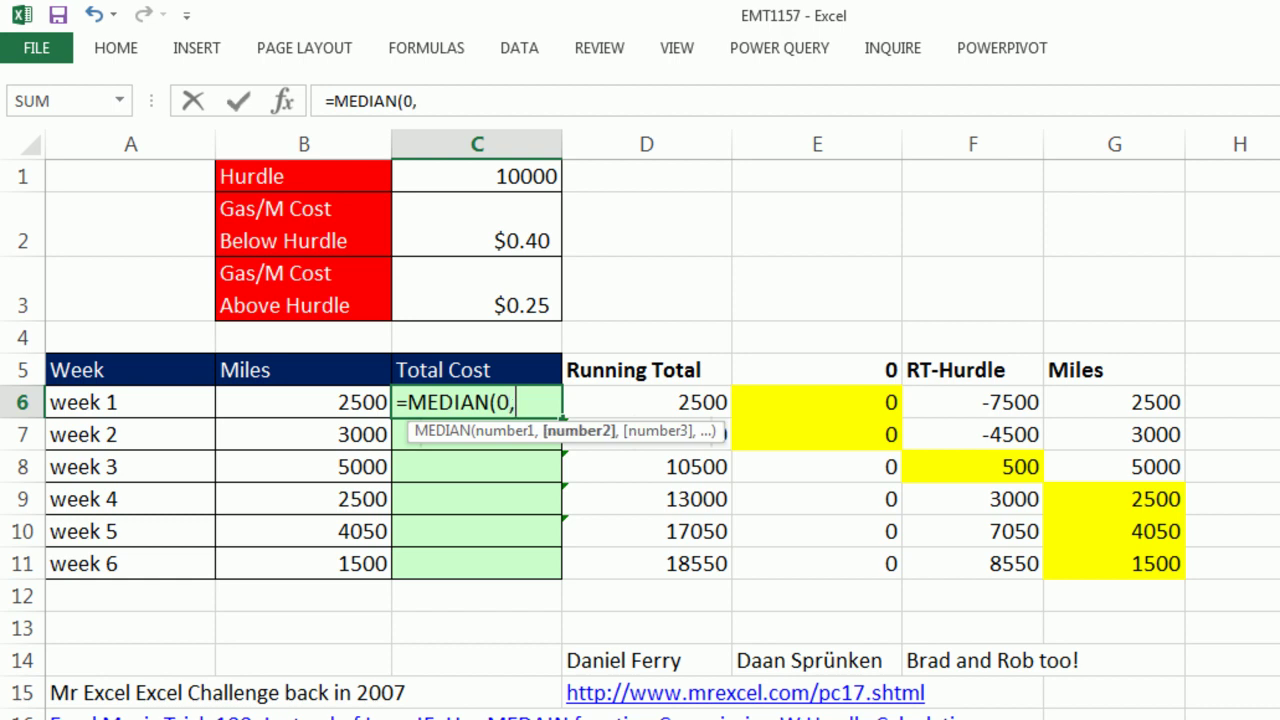
left_click(270, 408)
type(",SUM(")
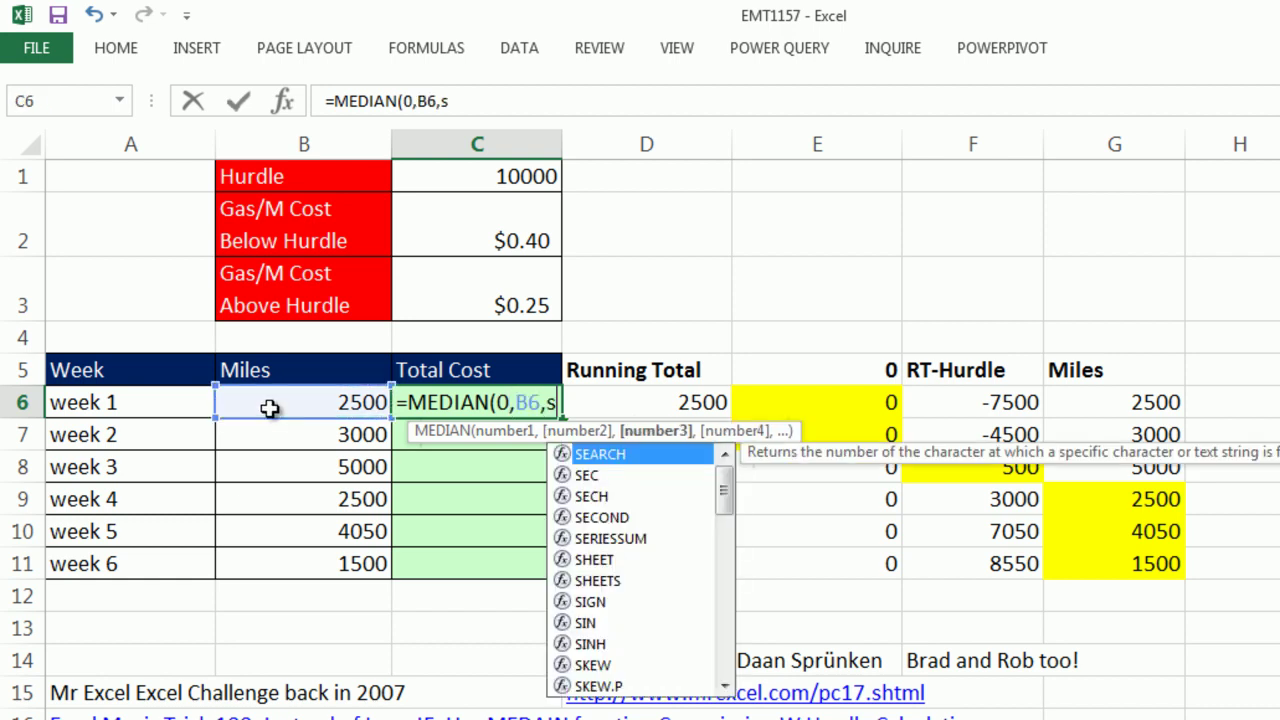
left_click(343, 402)
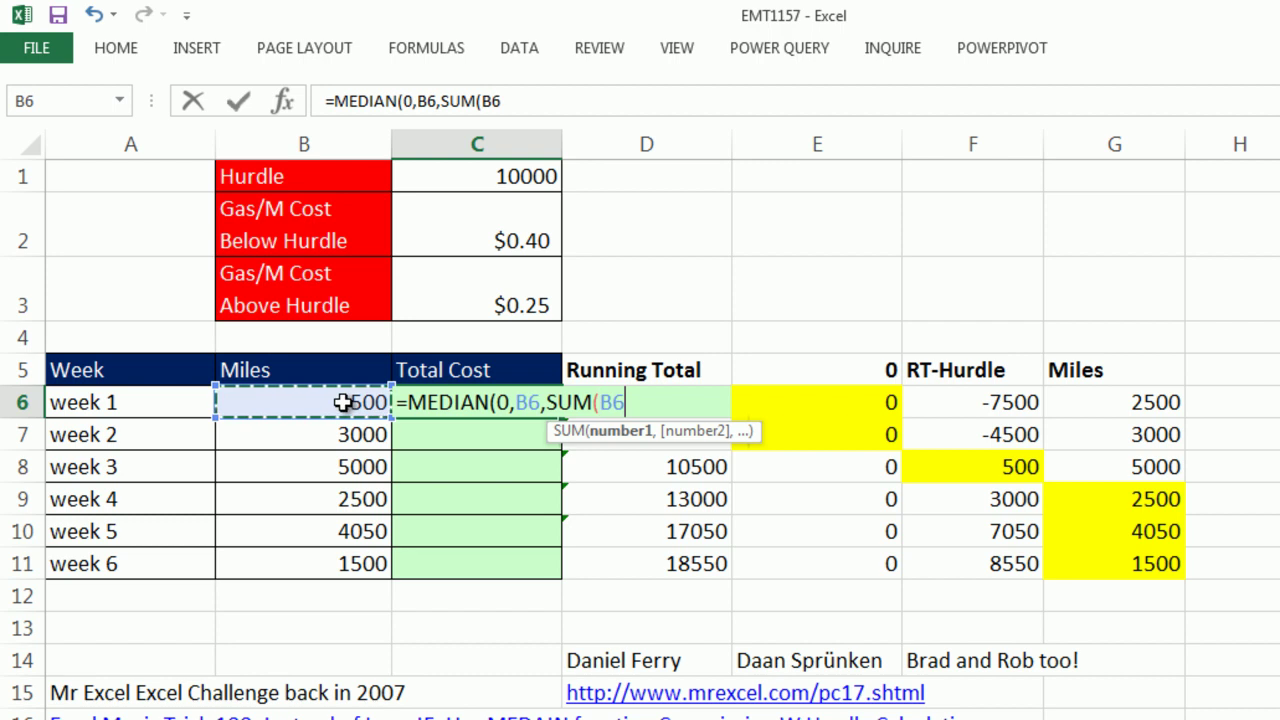
type(":")
left_click(343, 402)
type(")")
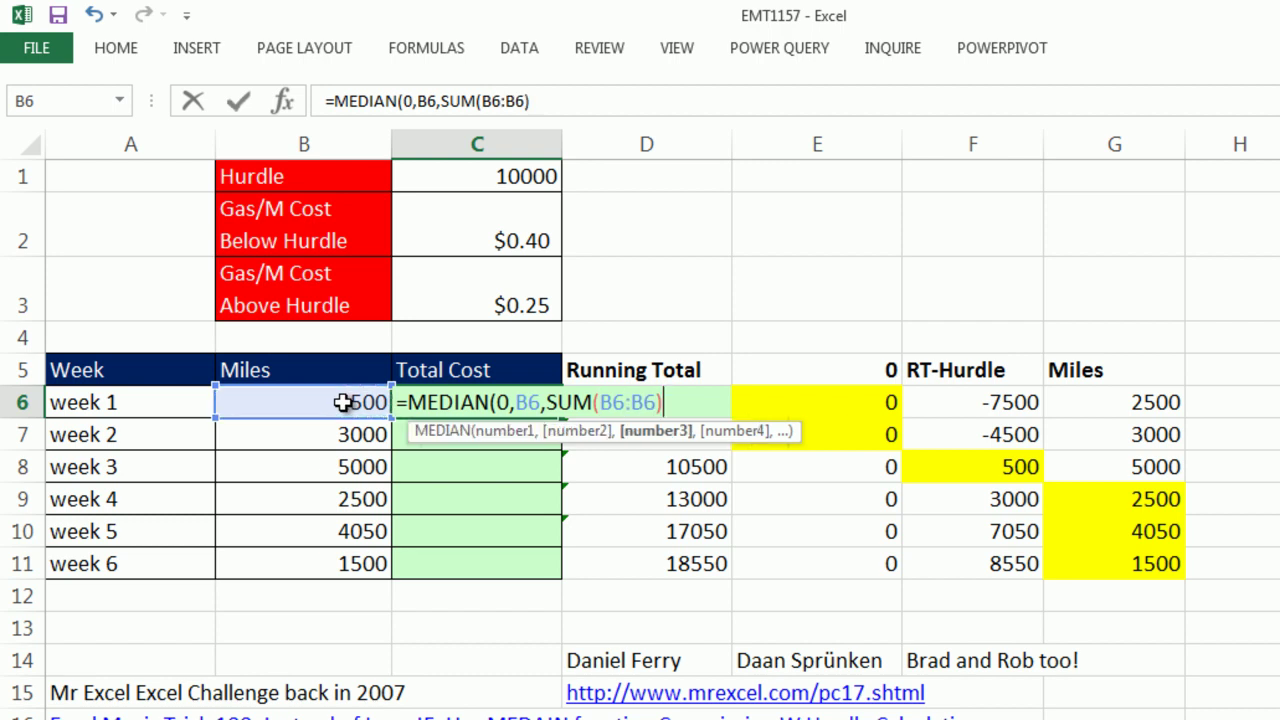
Anchor the sum at $B$6, subtract $C$1, and commit =MEDIAN(0,B6,SUM($B$6:B6)-$C$1)
left_click(617, 402)
key("F4")
left_click(702, 406)
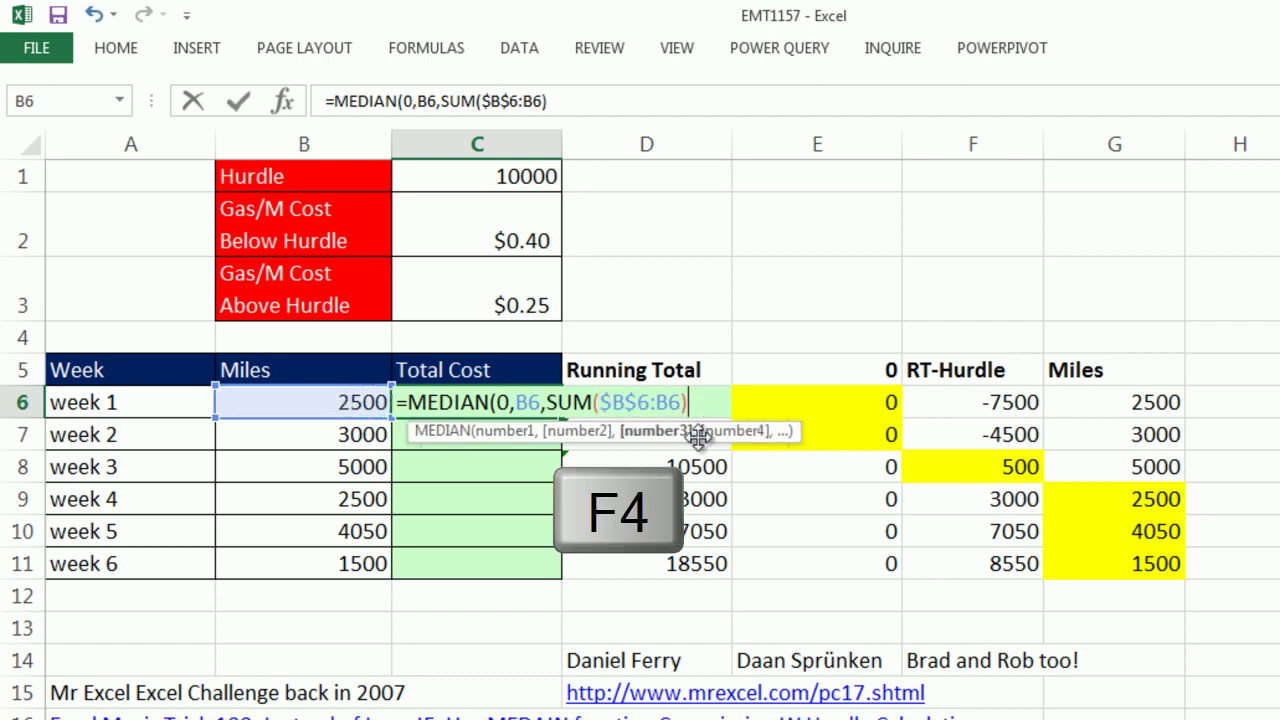
left_click(522, 176)
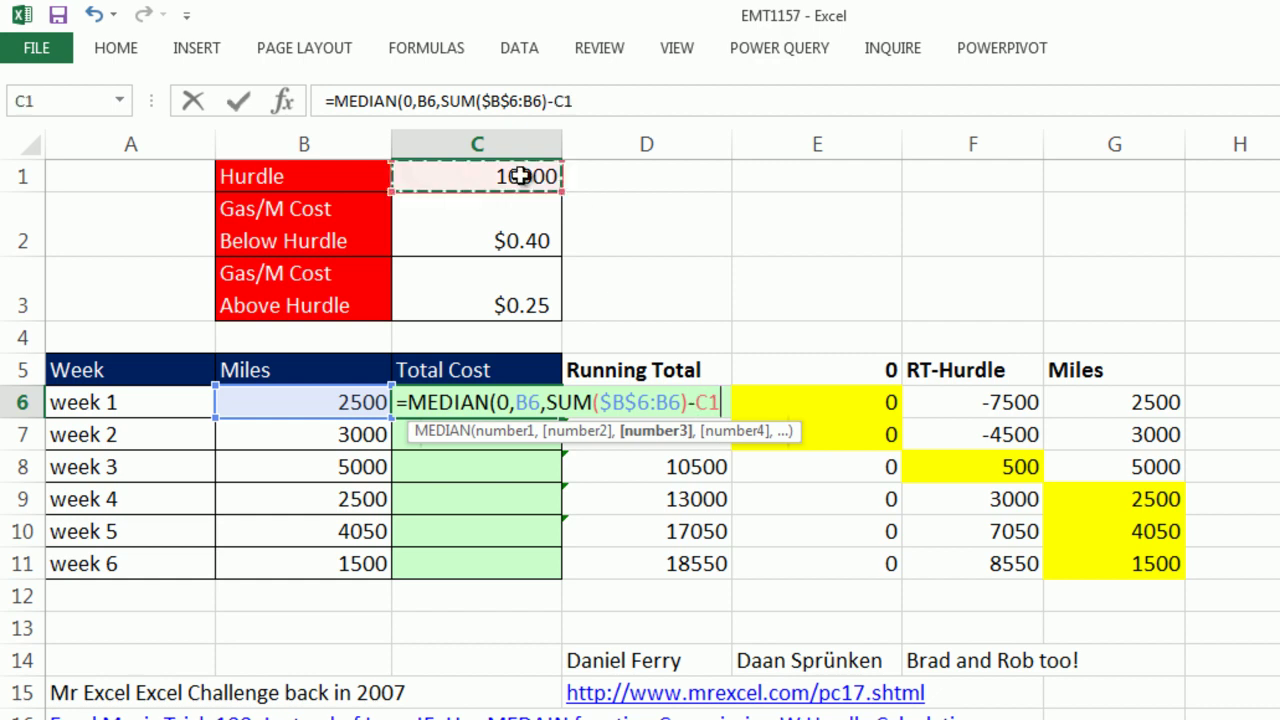
key("F4")
type(")")
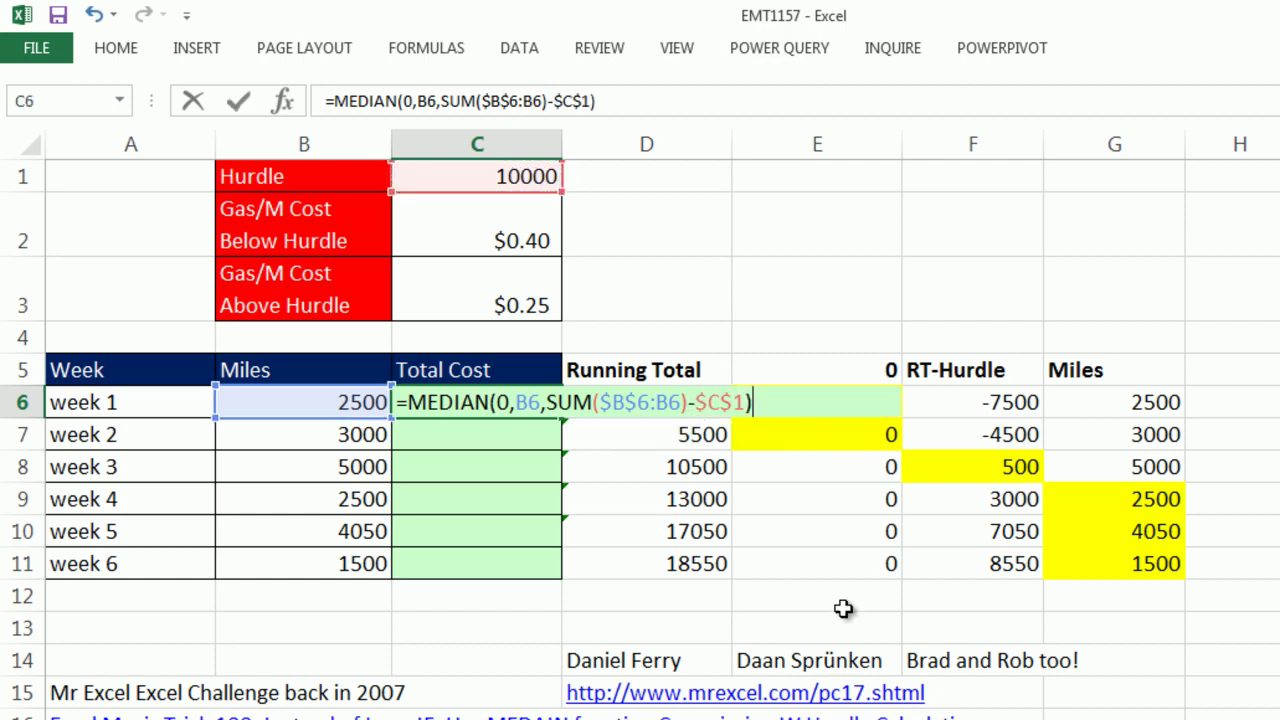
key("ctrl+Return")
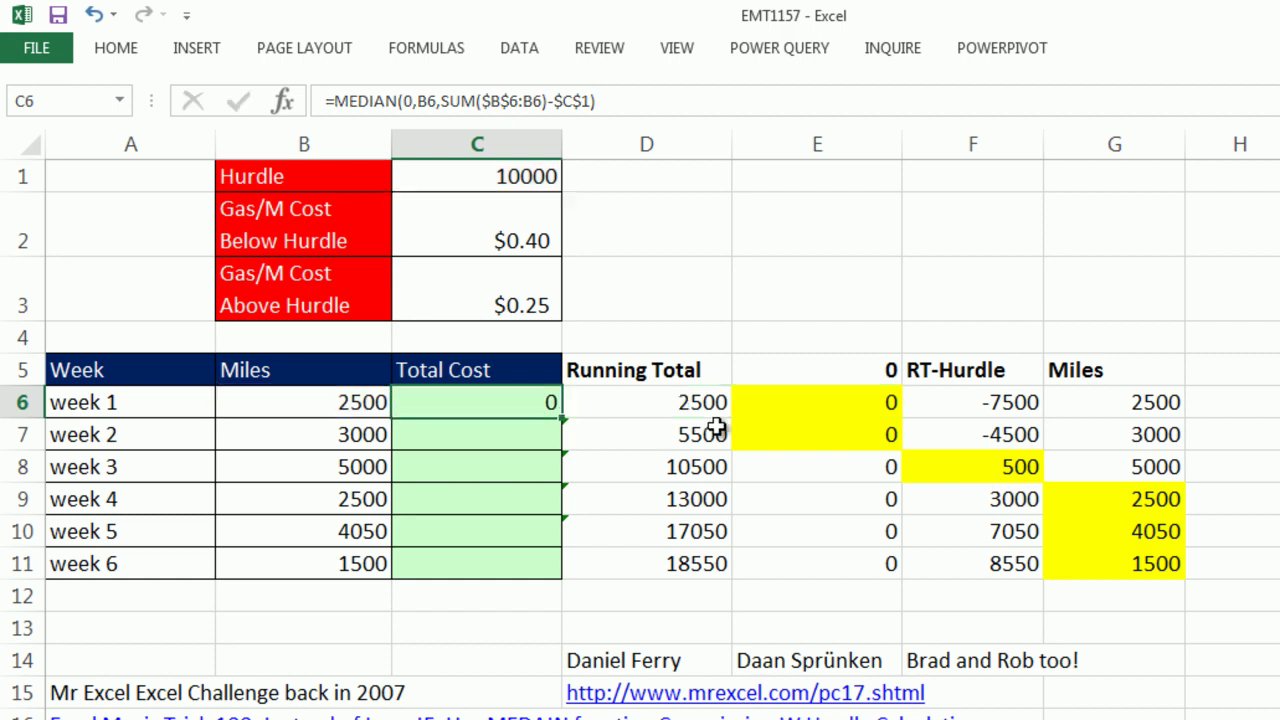
Fill the MEDIAN formula down to C11 and compare C8:C11 against the miles in B6:B11
left_click_drag(562, 418, 564, 592)
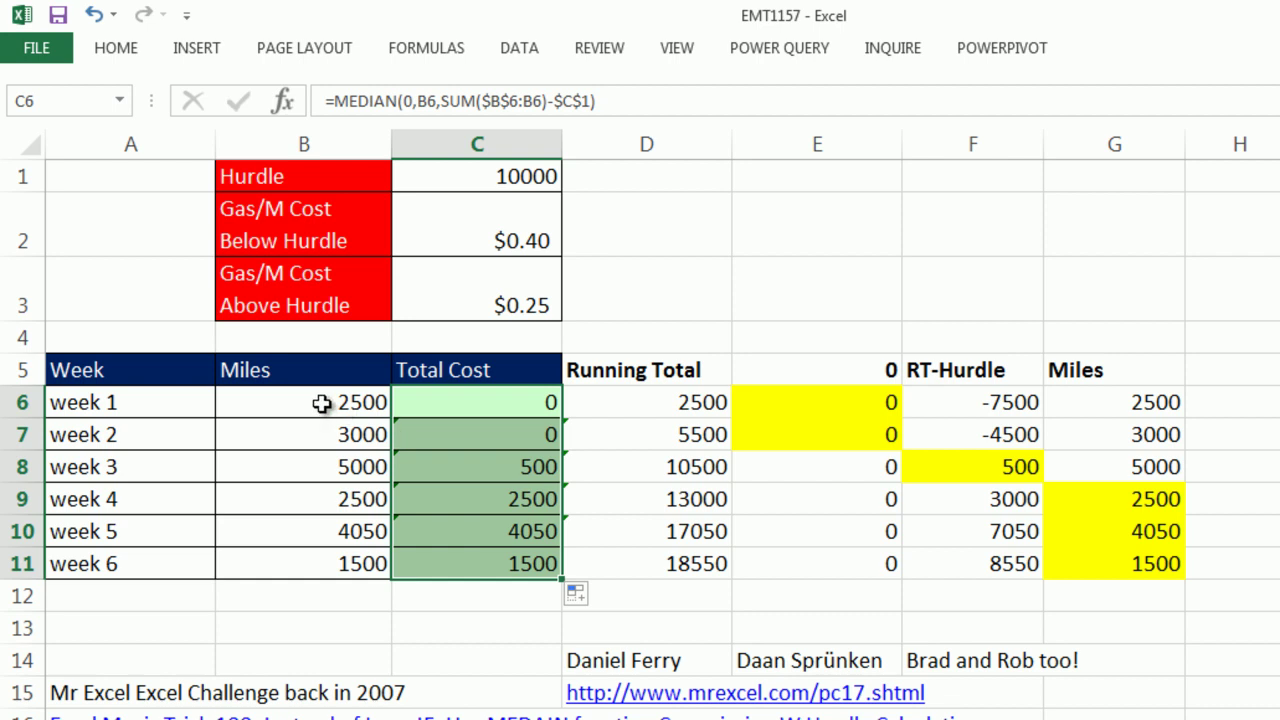
left_click_drag(322, 403, 320, 563)
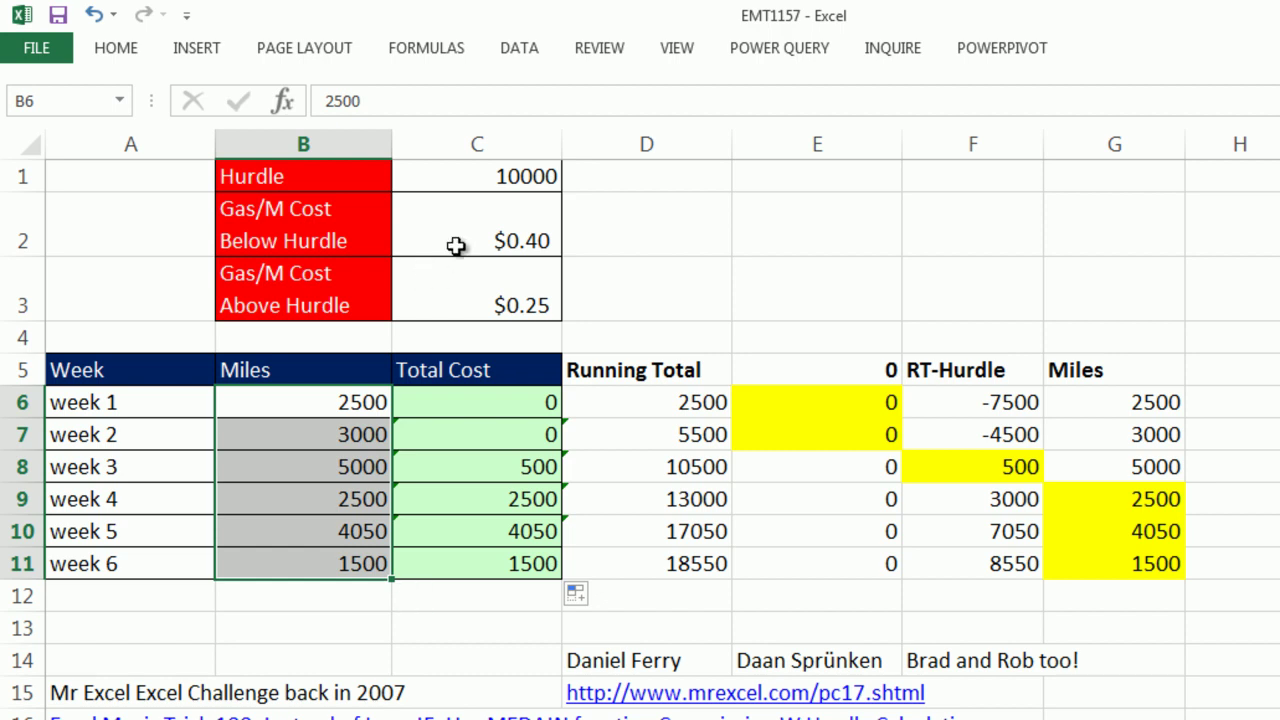
left_click_drag(492, 472, 503, 551)
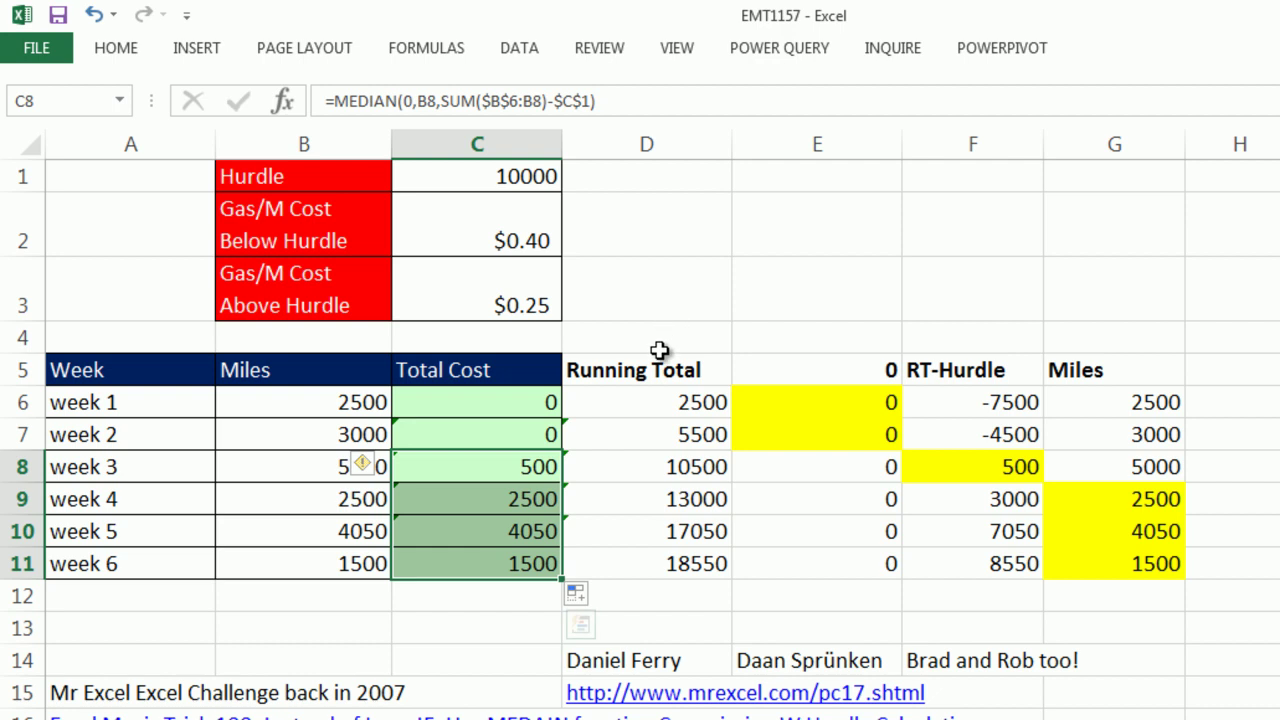
In C6, insert B6*$C$2+ right after the equals sign
double_click(522, 401)
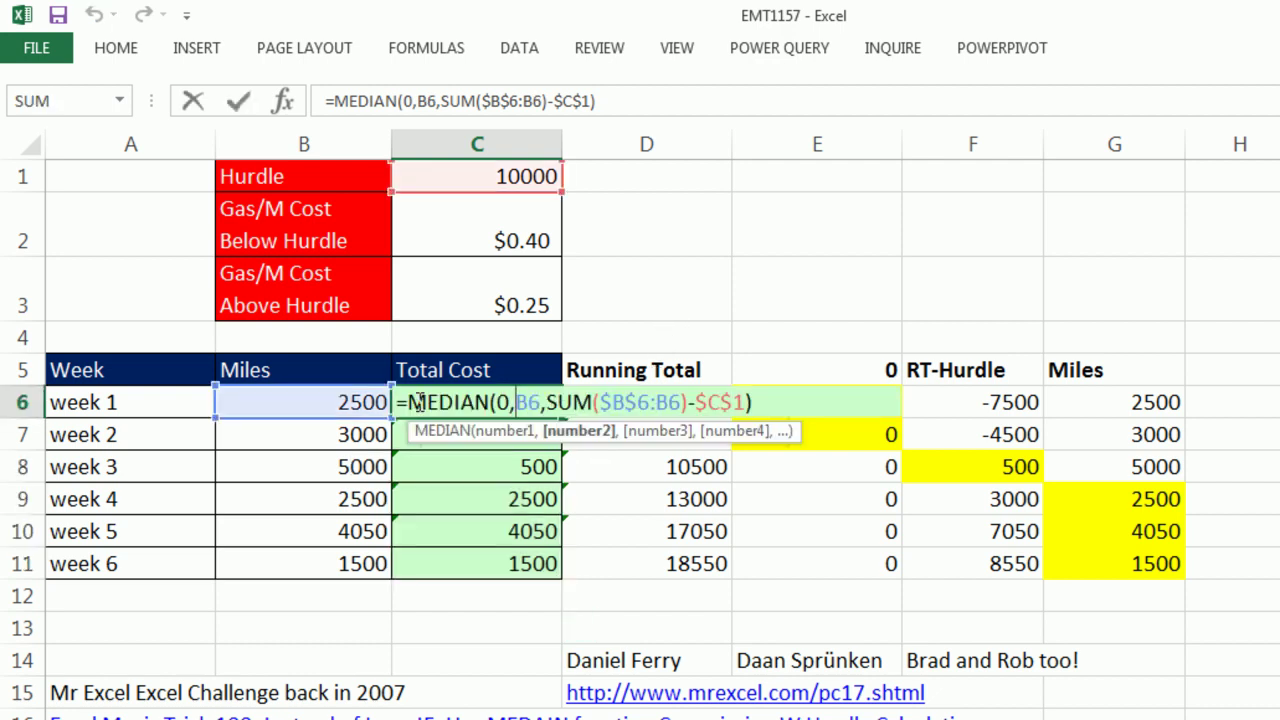
left_click(409, 402)
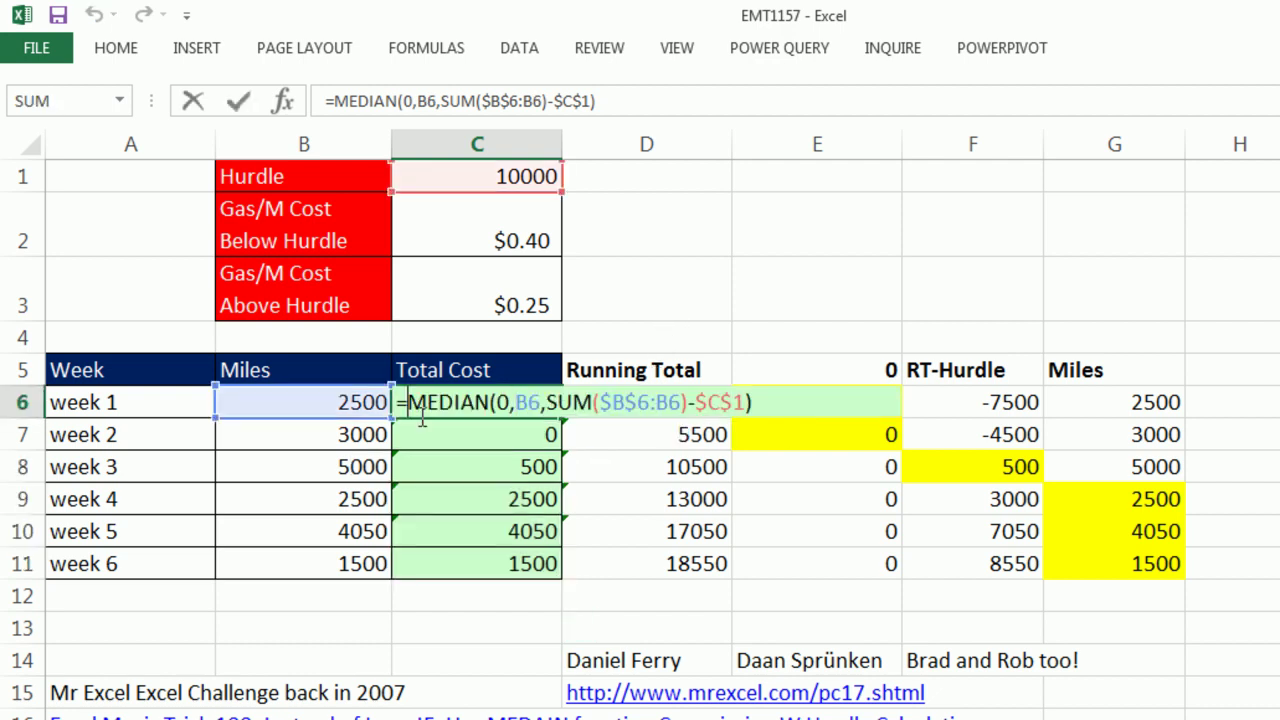
left_click(298, 407)
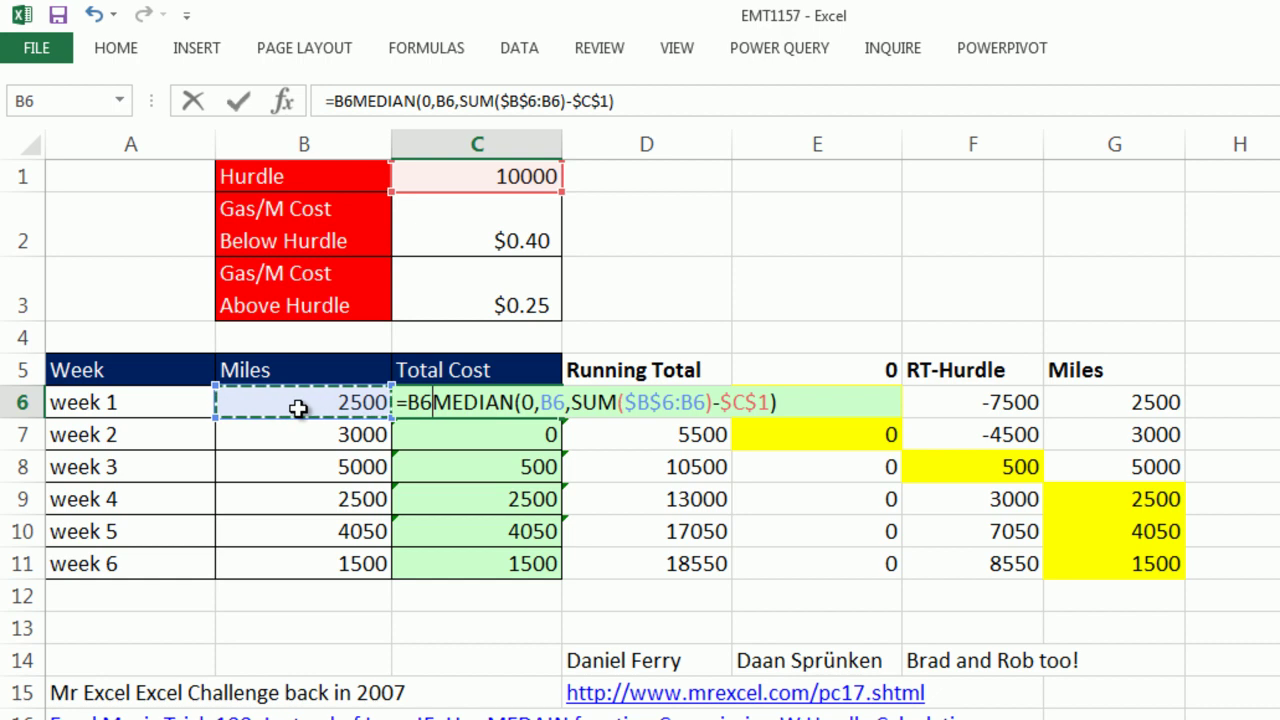
type("*")
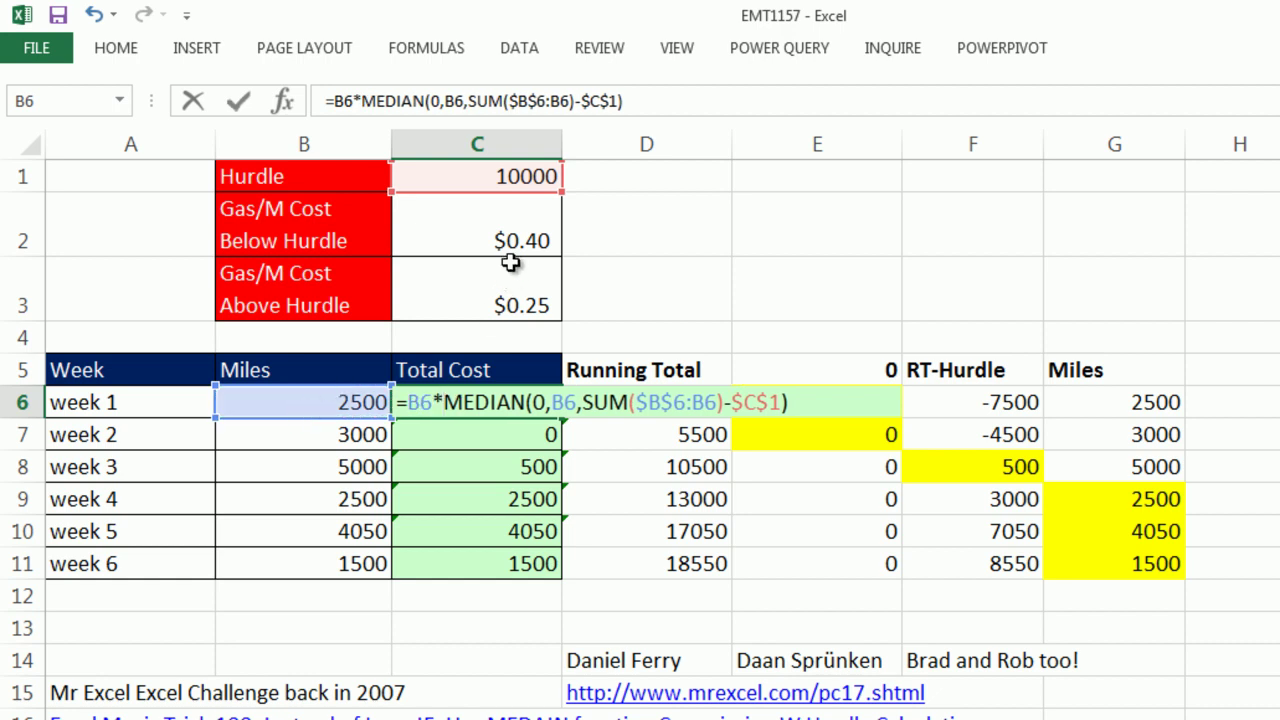
left_click(482, 237)
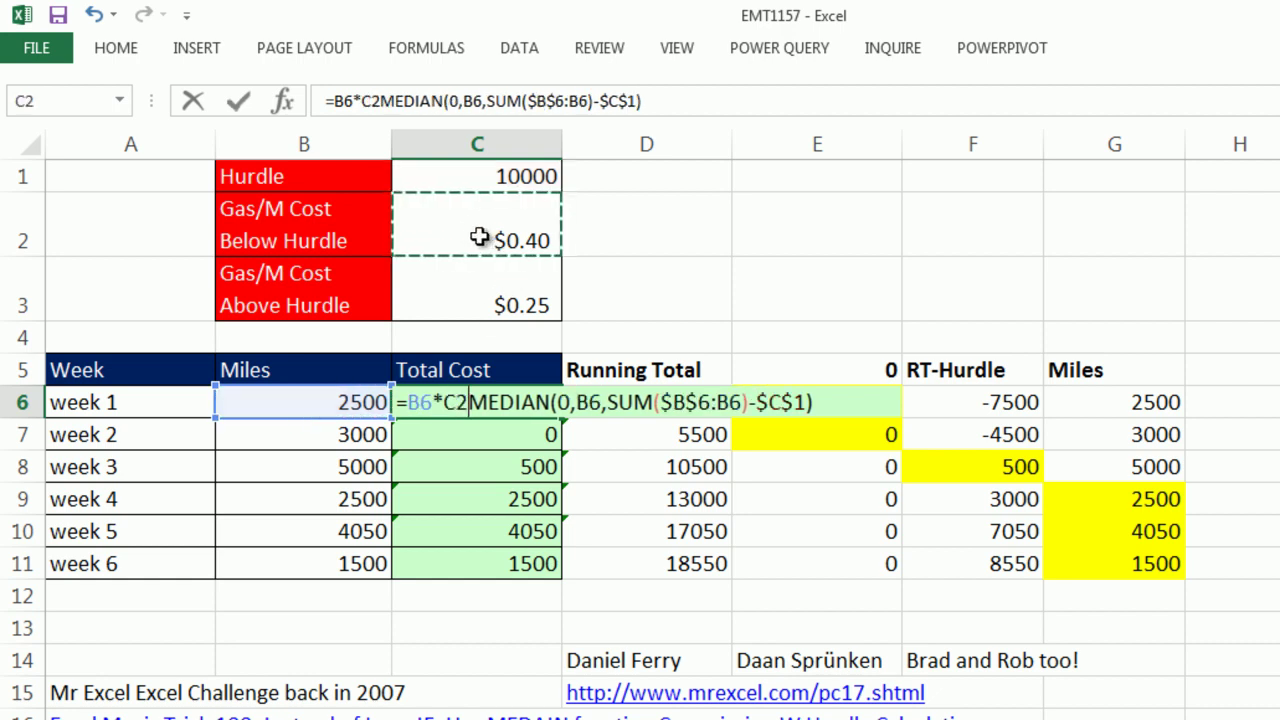
key("F4")
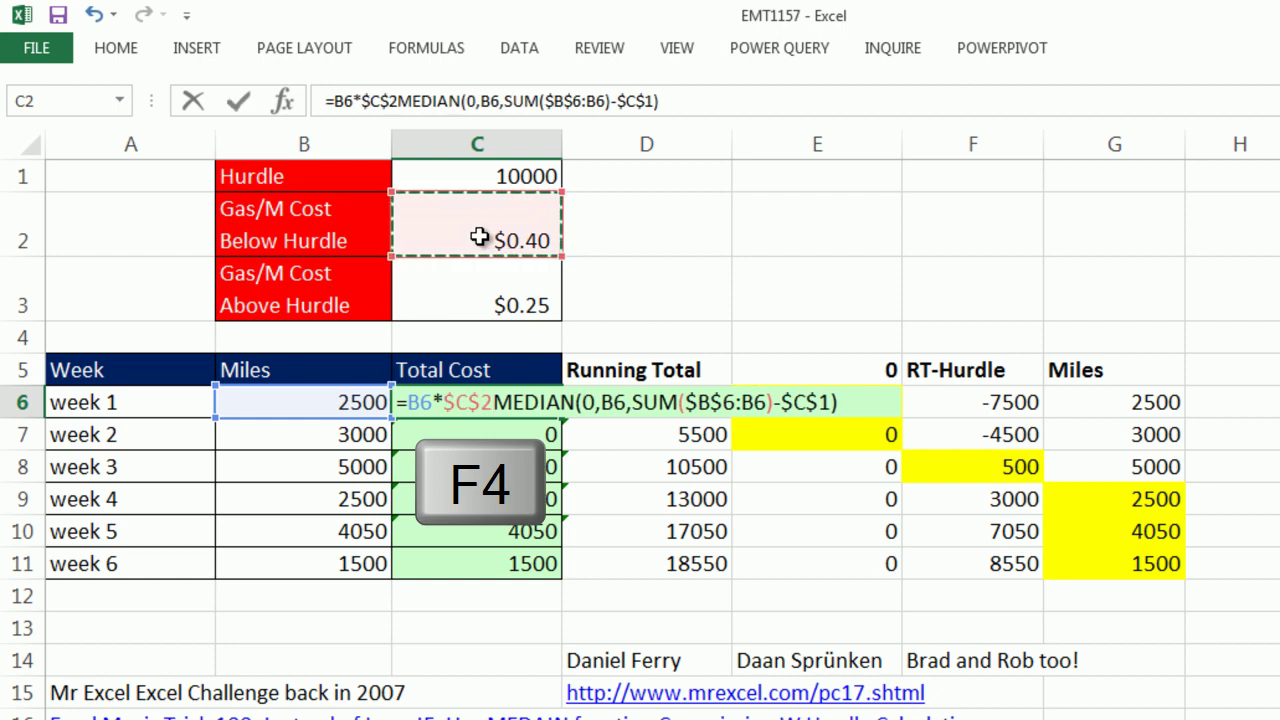
Multiply the MEDIAN term by ($C$3-$C$2), the above-hurdle rate difference
type("+")
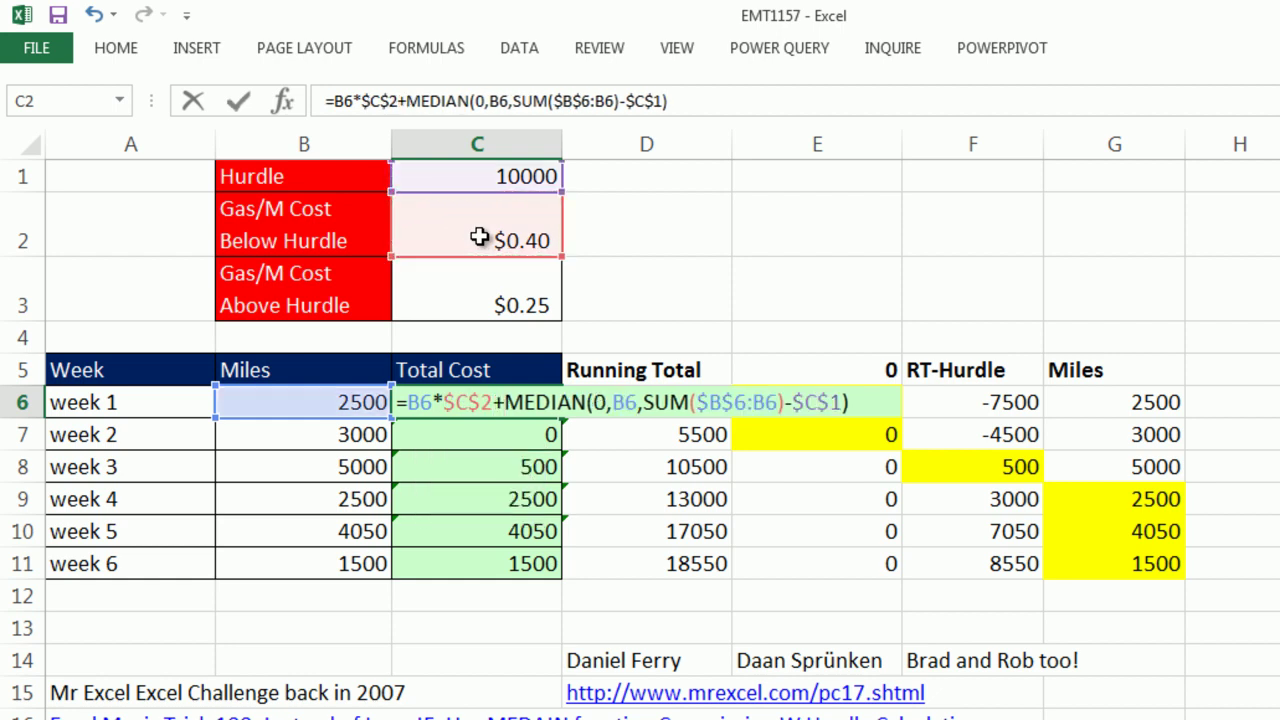
type("(")
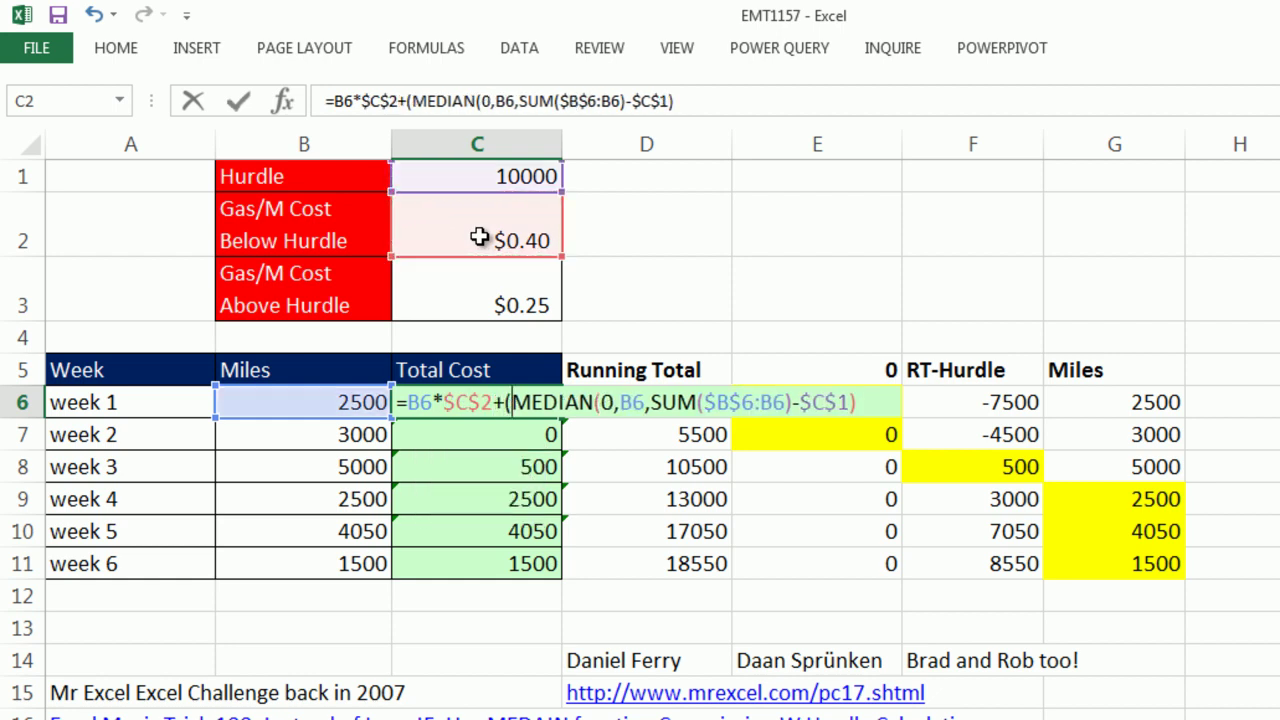
left_click(512, 296)
key("F4")
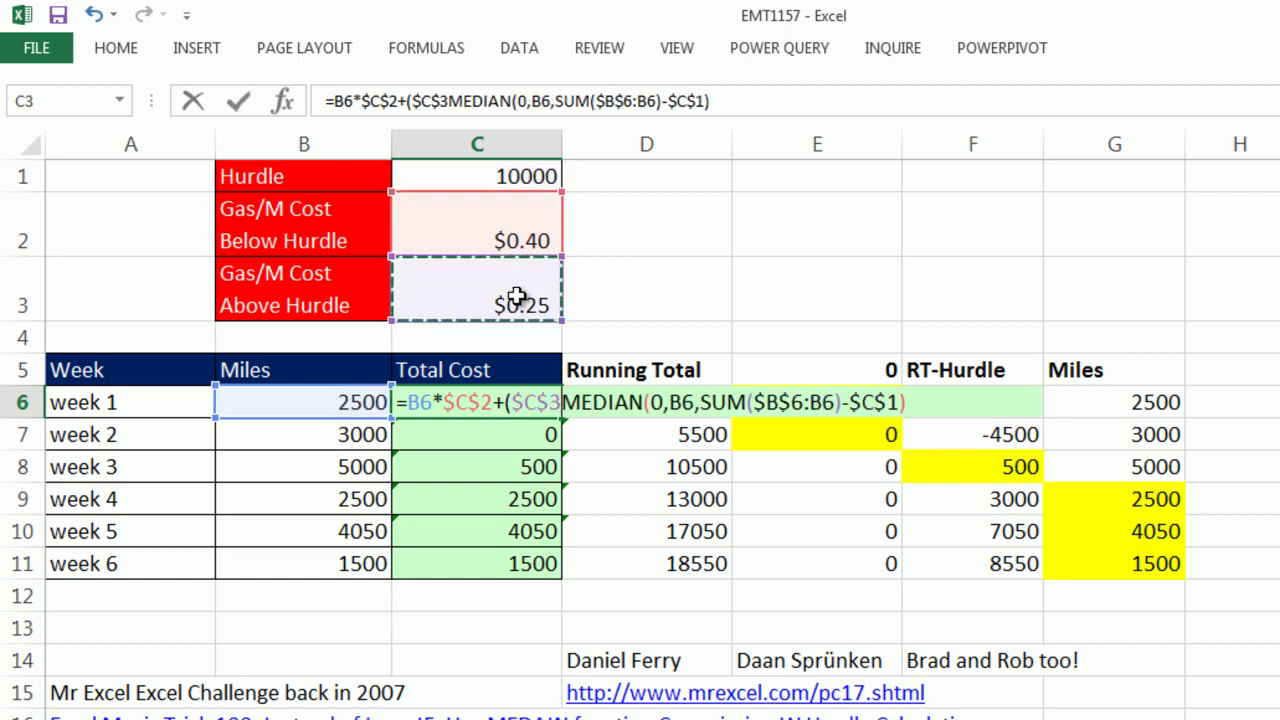
type("-")
left_click(527, 220)
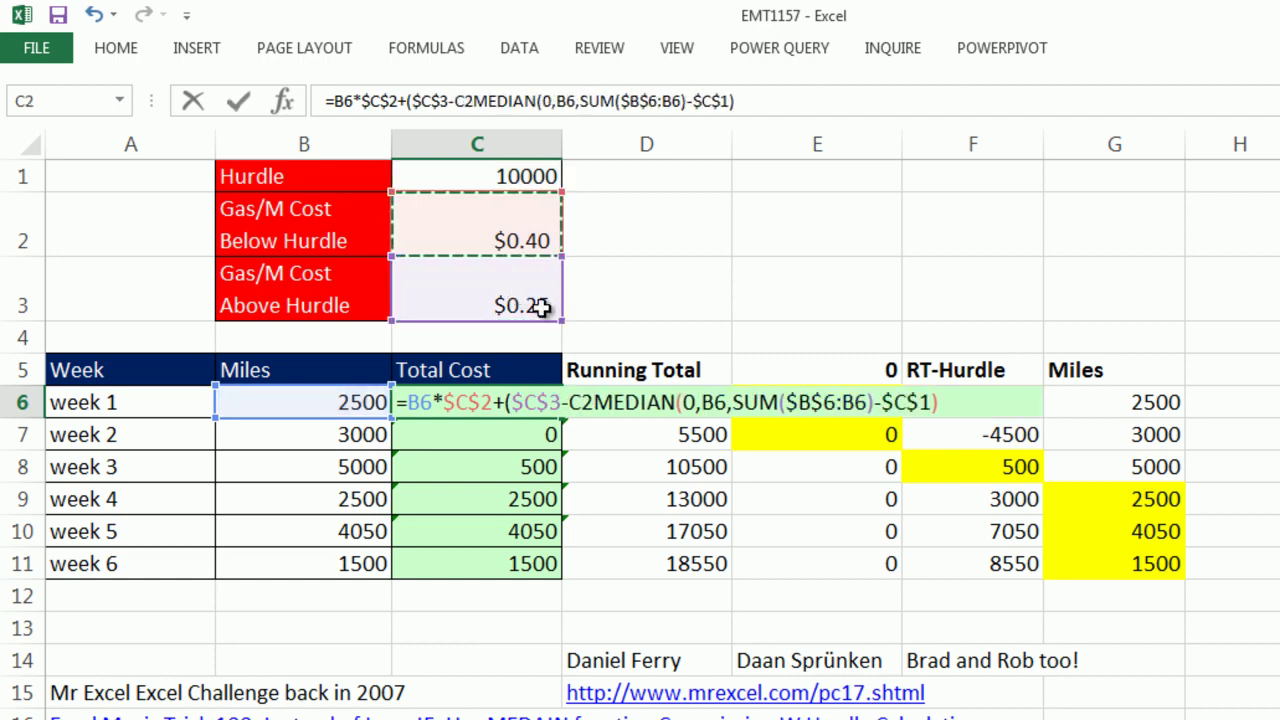
key("F4")
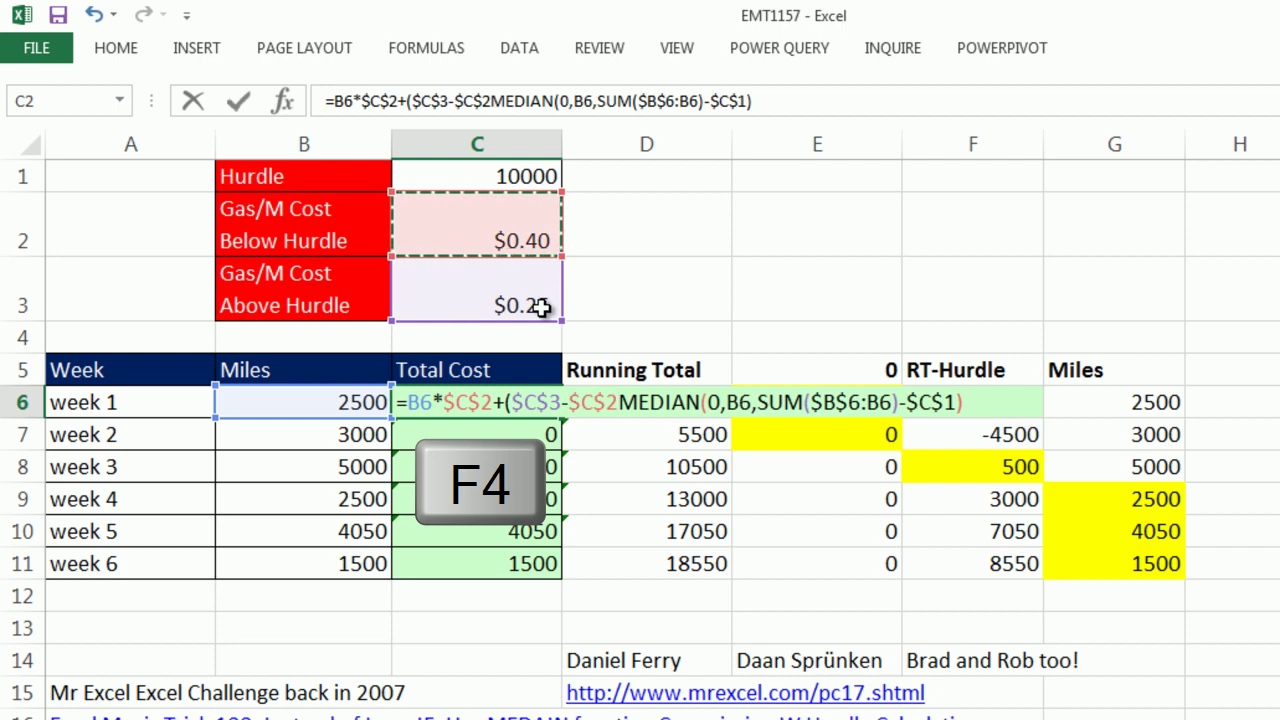
type(")")
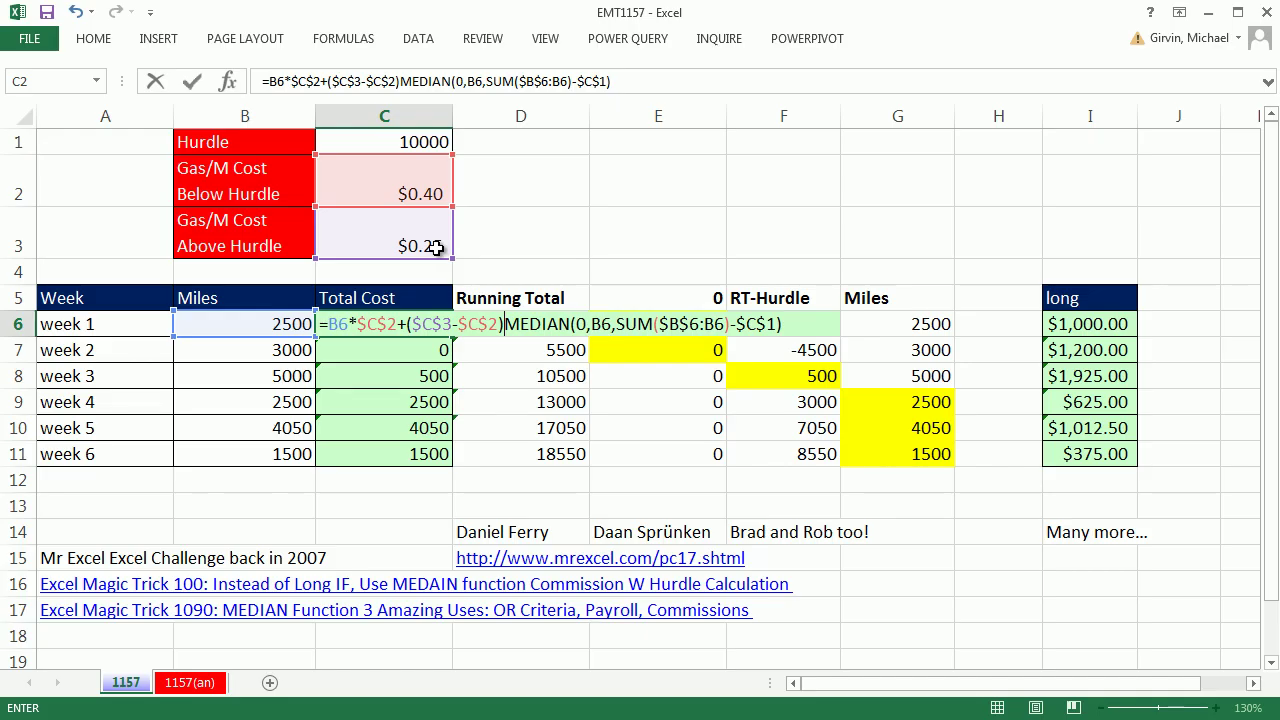
type("*")
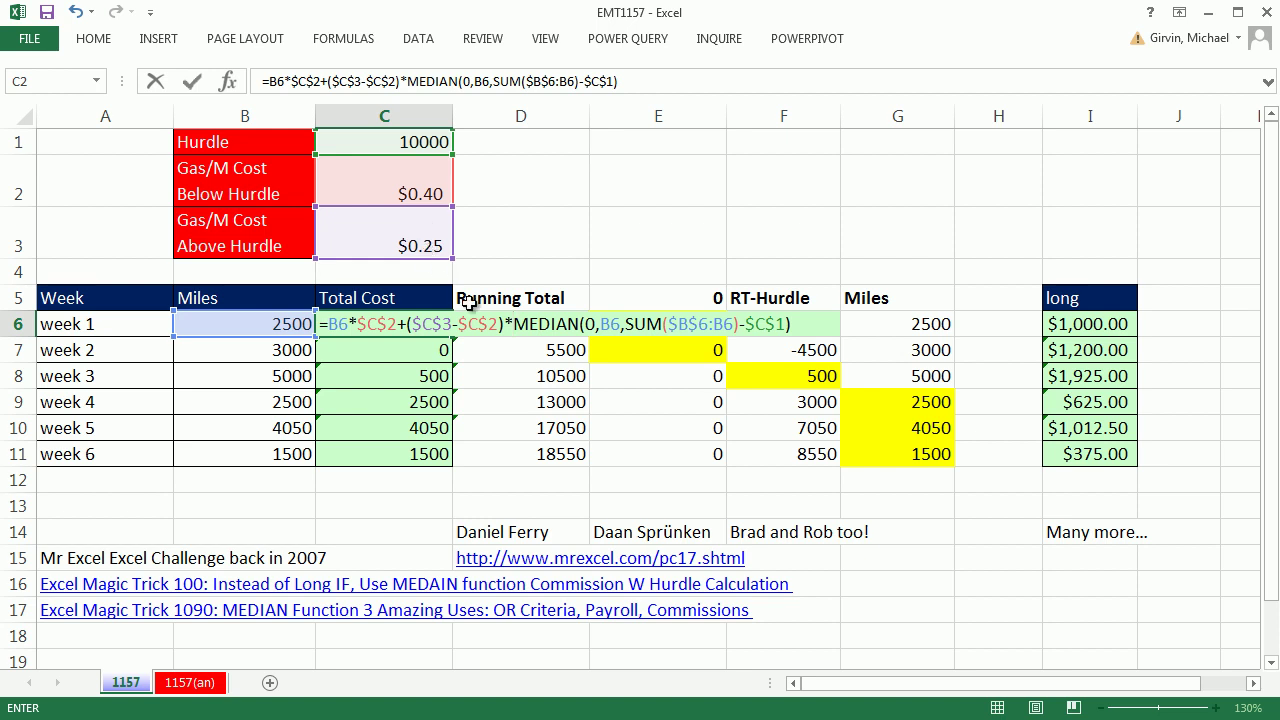
Commit the cost formula in C6, fill it down to C11, and review C6
key("ctrl+Return")
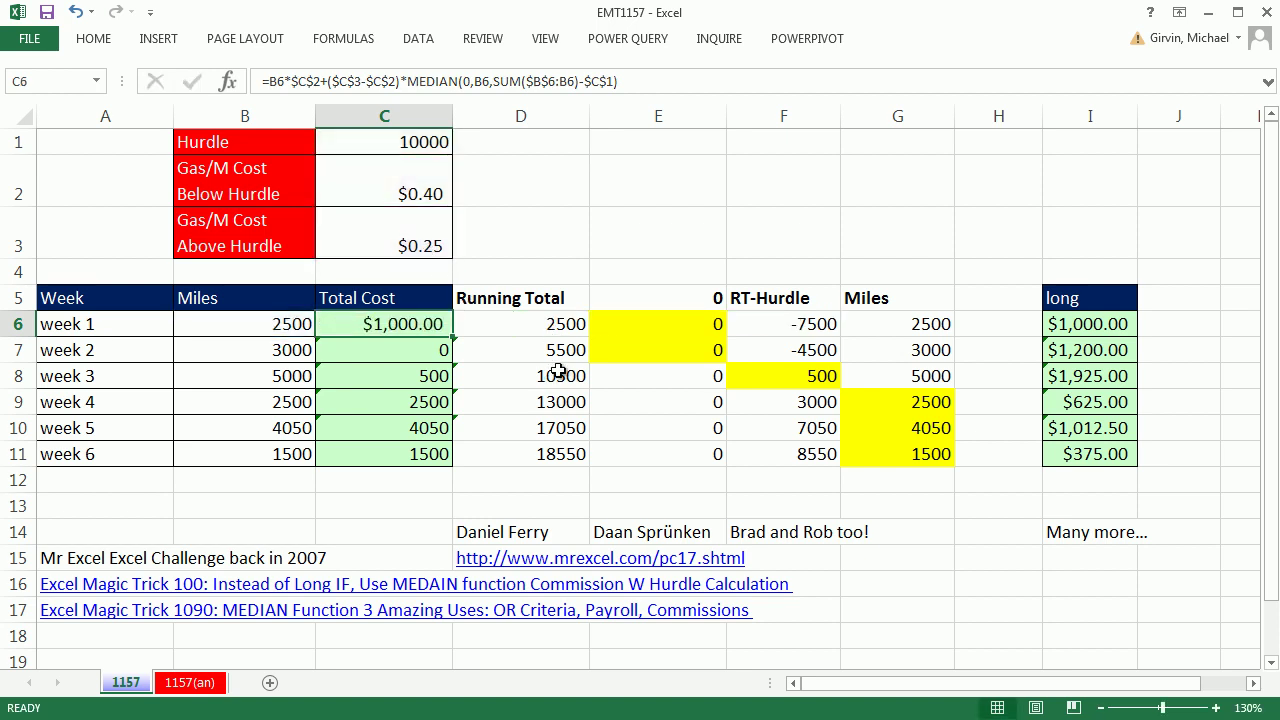
double_click(452, 338)
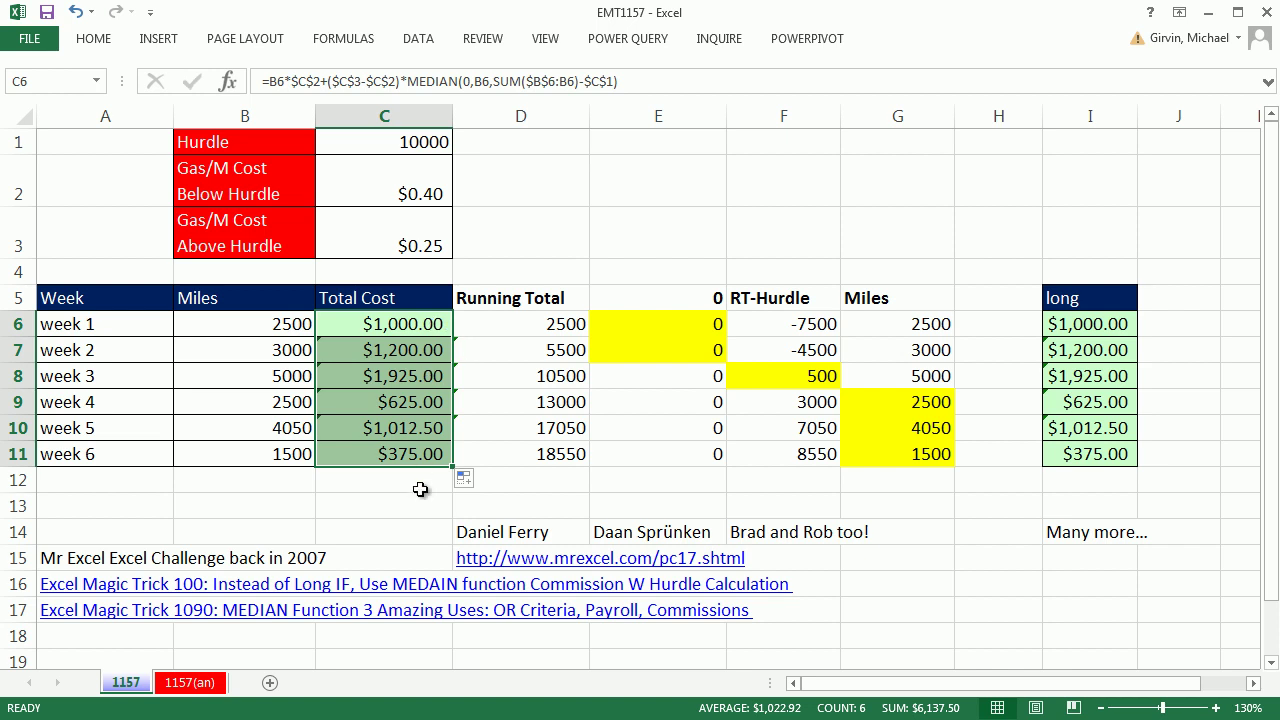
left_click(415, 325)
key("F2")
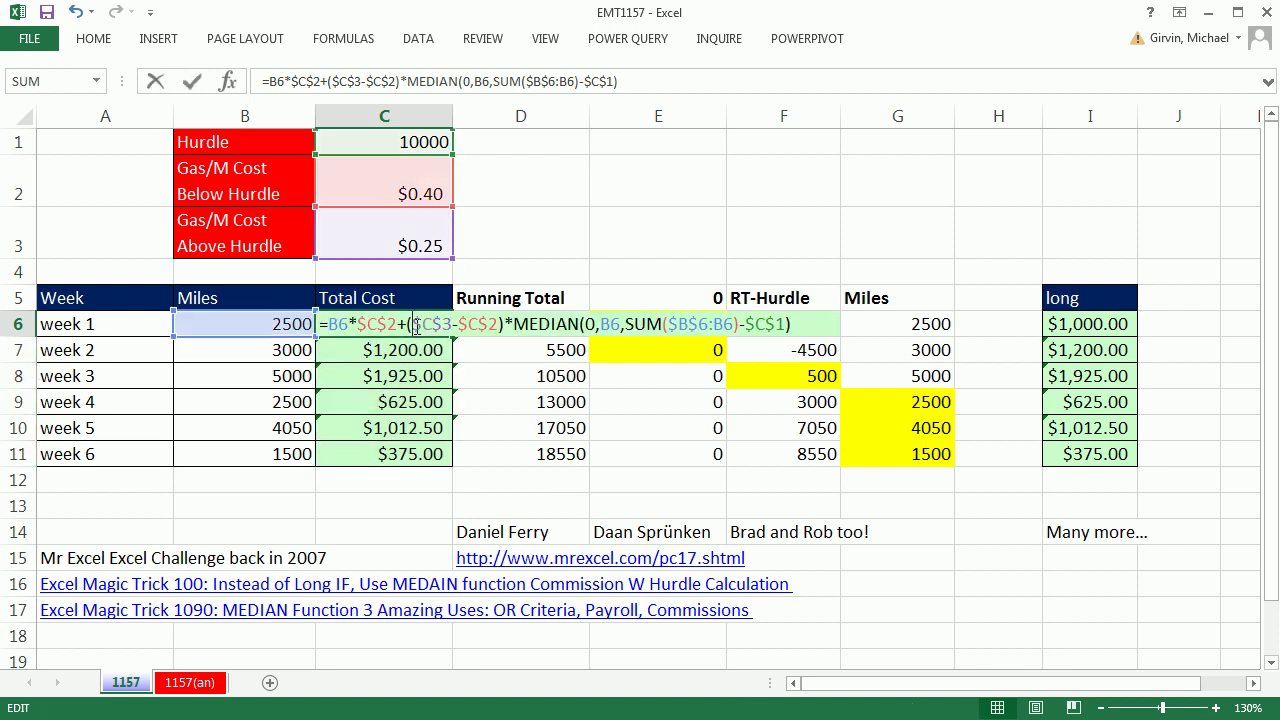
key("Escape")
Compare the long IF formula in I6 with C6's MEDIAN-based formula
double_click(1110, 324)
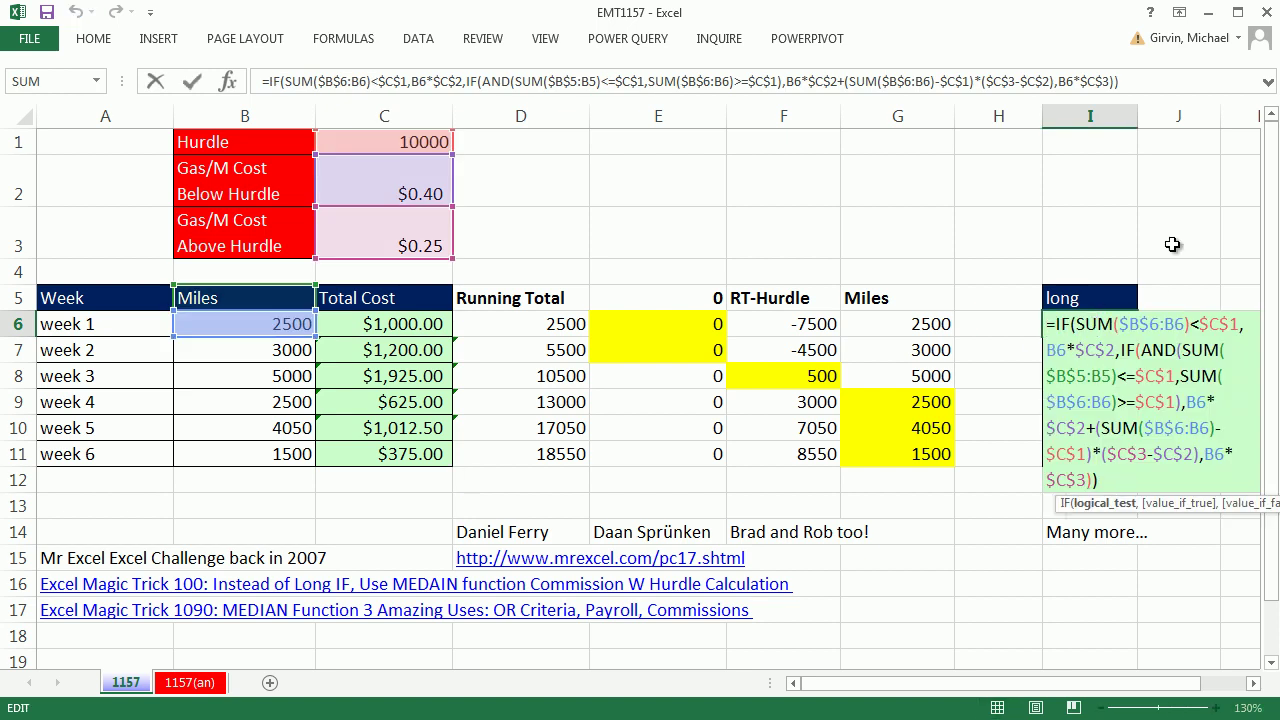
key("Escape")
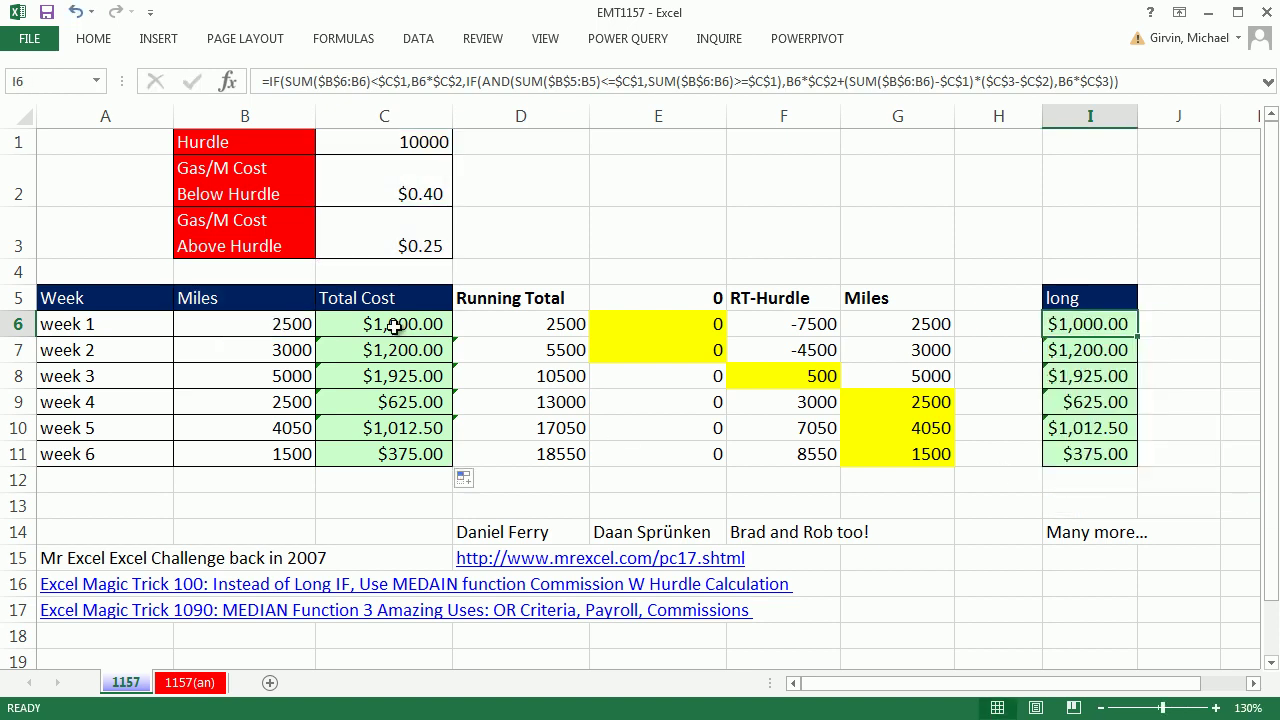
double_click(398, 326)
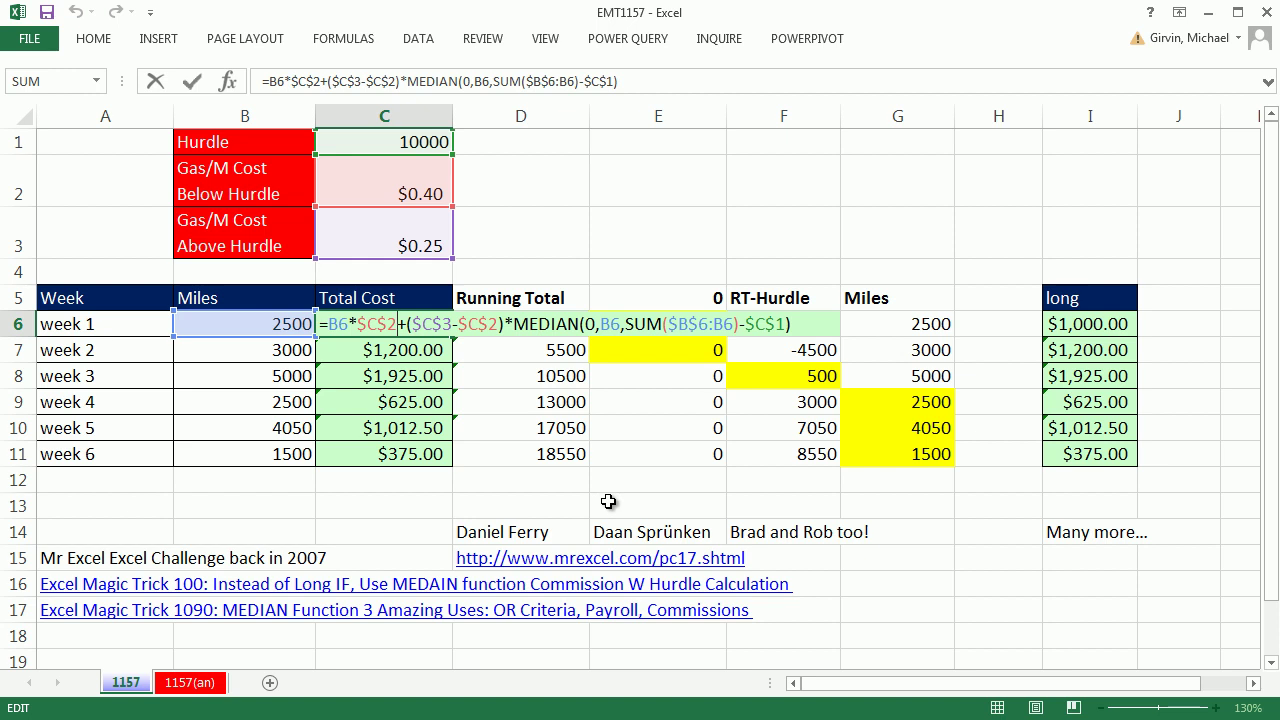